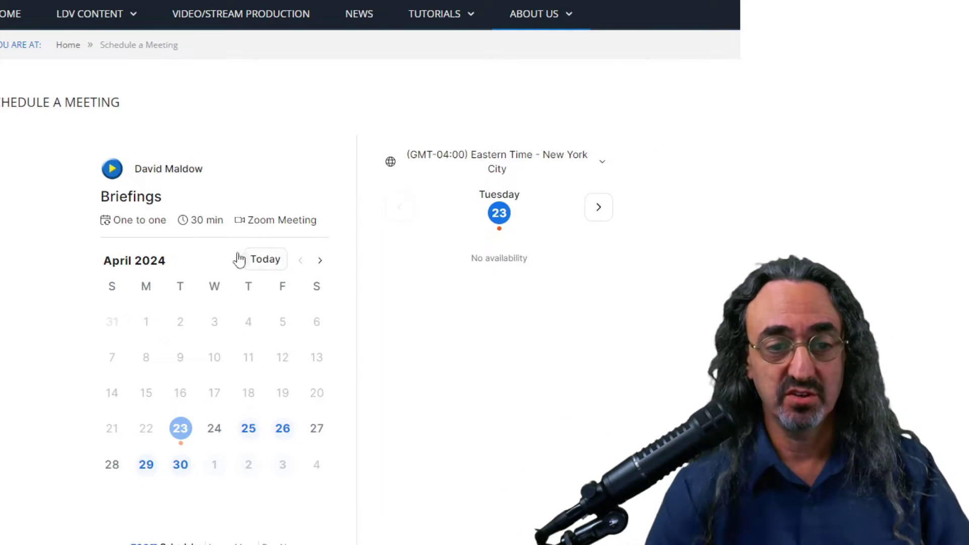
- Choose the 3:00 PM slot on May 8, 2024 for a 30-minute Briefings meeting on the booking page
click(321, 260)
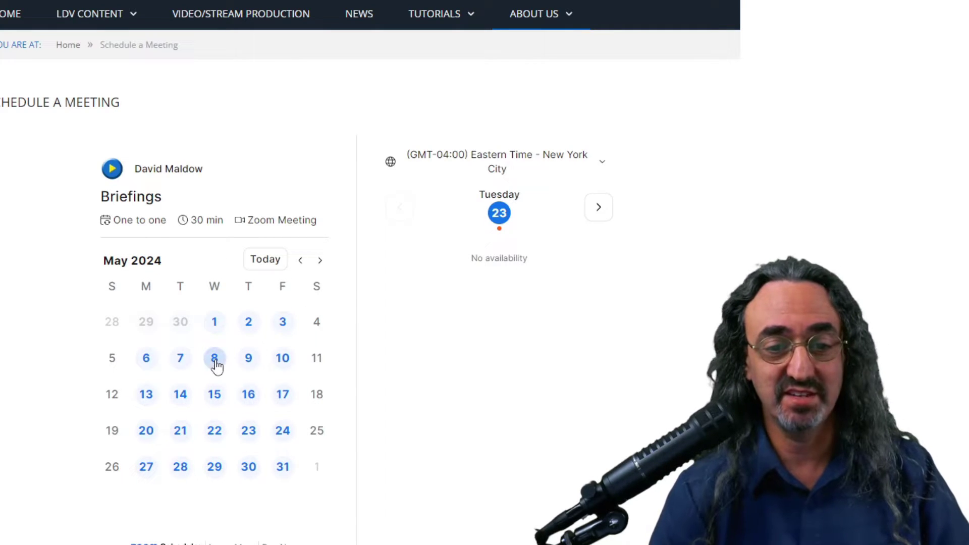
click(214, 359)
scroll(578, 341, down, 2)
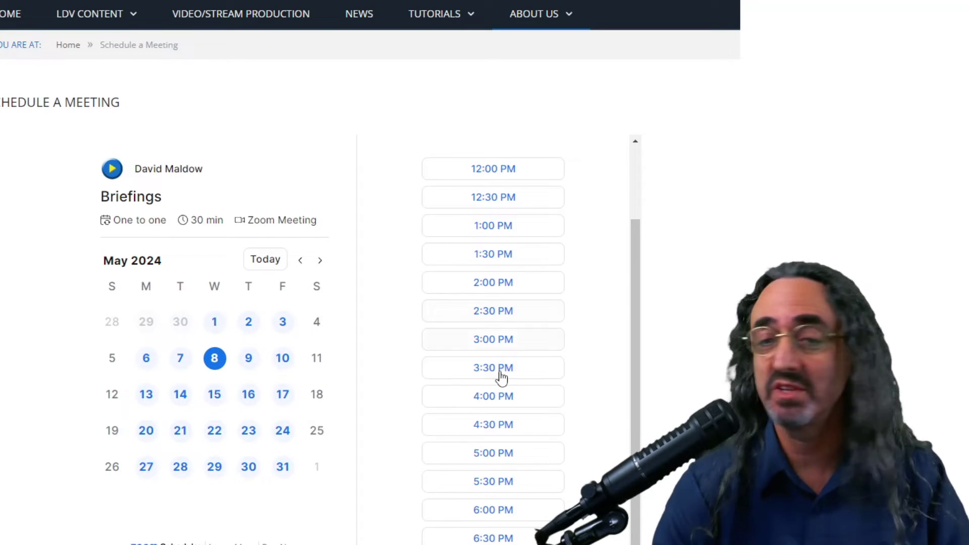
click(474, 340)
scroll(226, 268, down, 1)
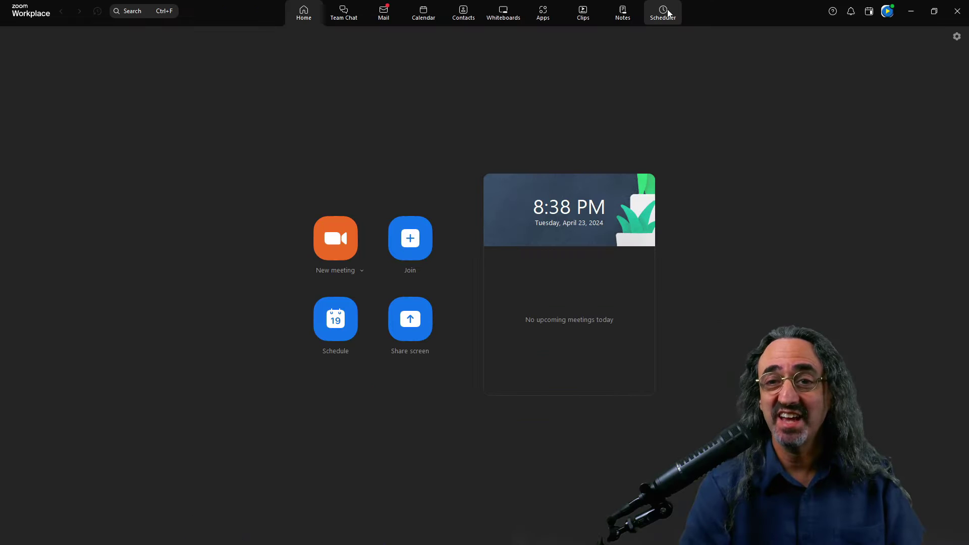
- Switch to Zoom Workplace, open Scheduler, and start its initial setup in the Zoom web portal
click(664, 12)
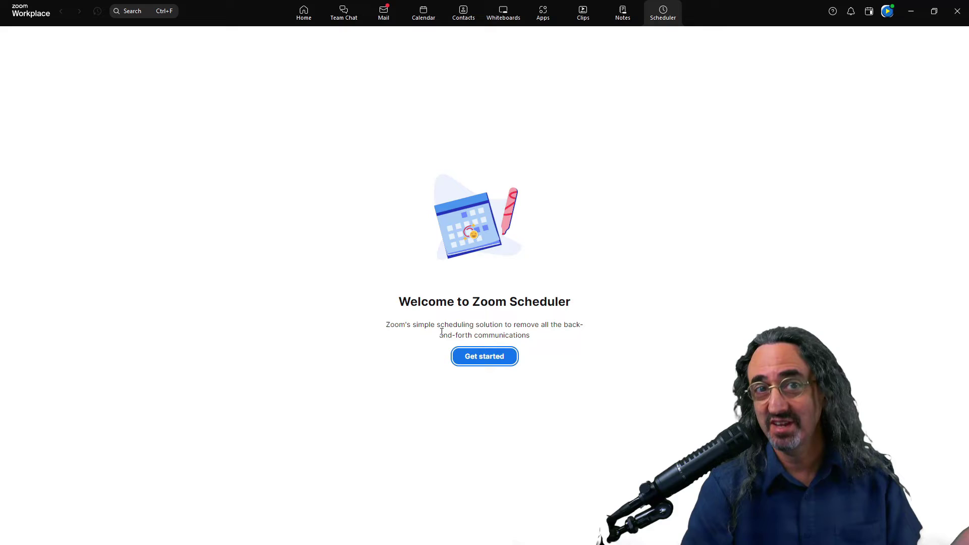
click(478, 360)
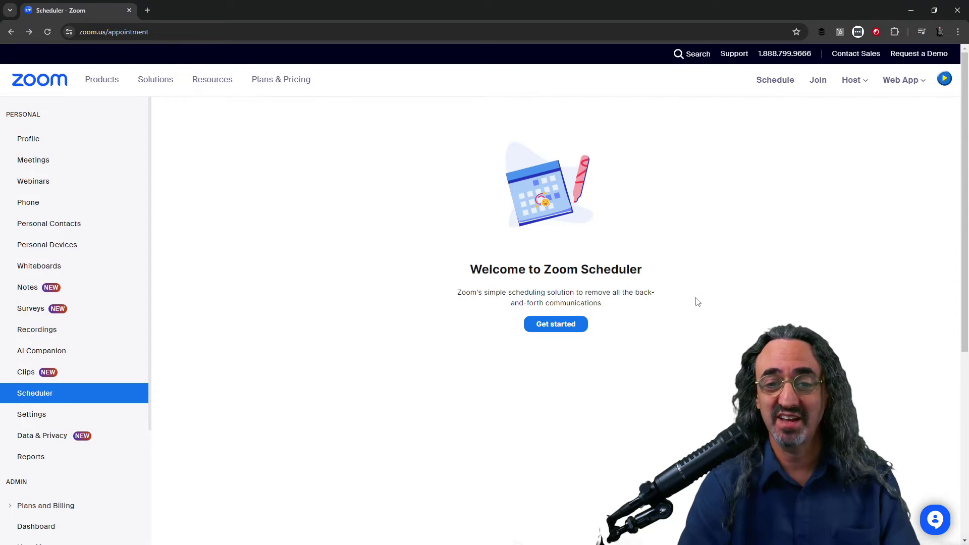
click(565, 325)
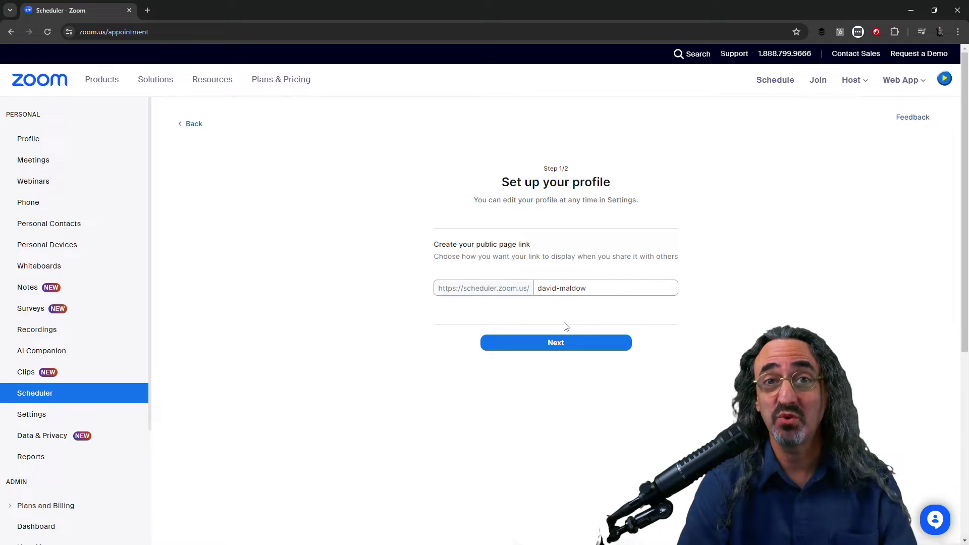
- Set the public page link ending to "ldv" and connect a Google account as the calendar
triple_click(592, 288)
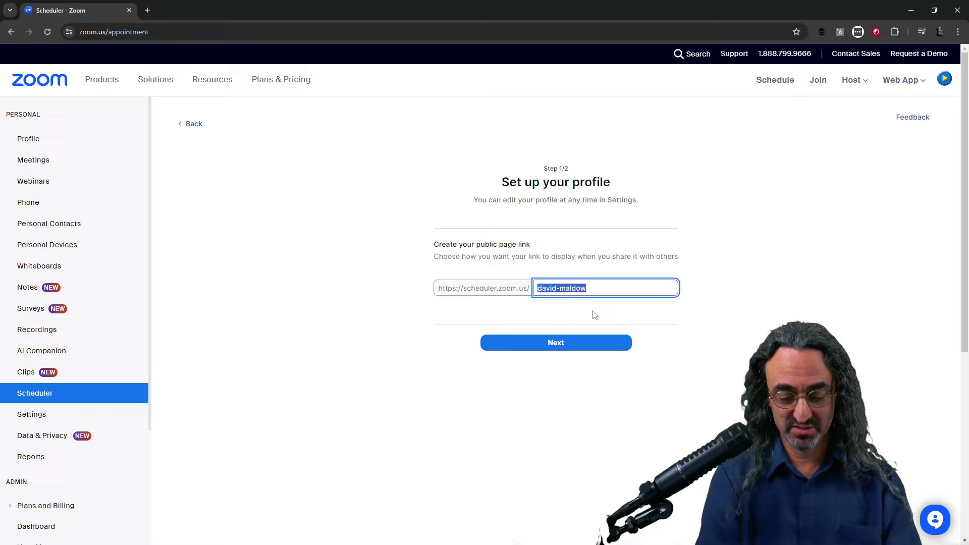
text(ldv)
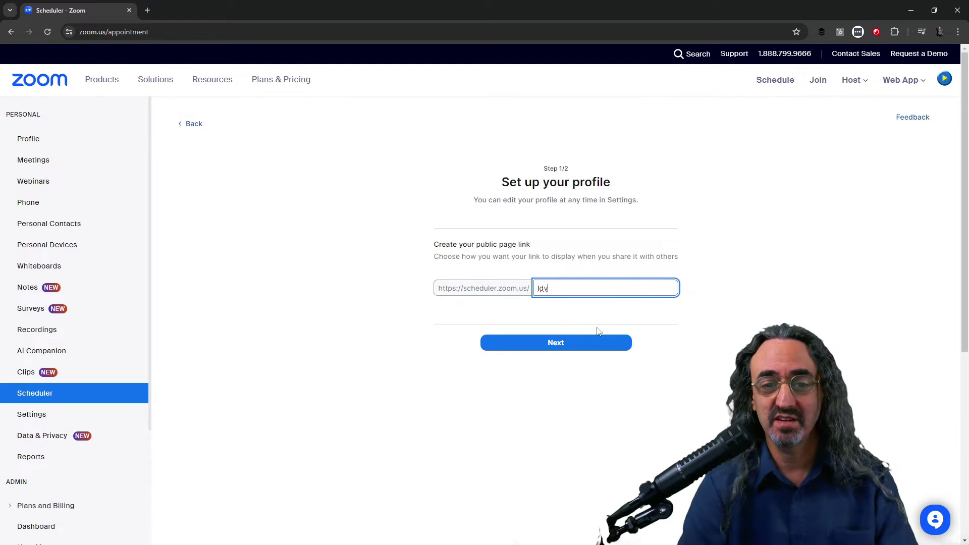
click(549, 345)
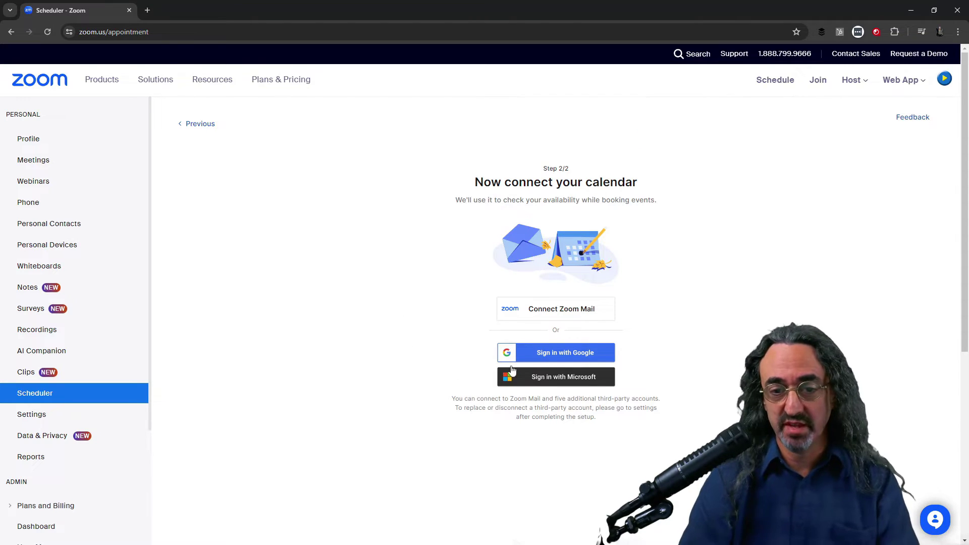
click(549, 353)
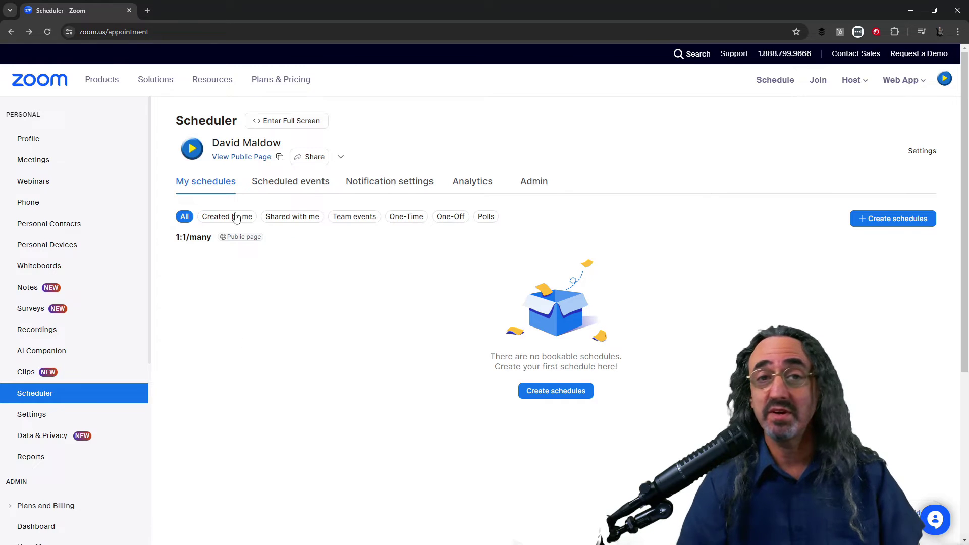
- Review the public booking page and the QR code and website embed options for sharing its link
click(224, 157)
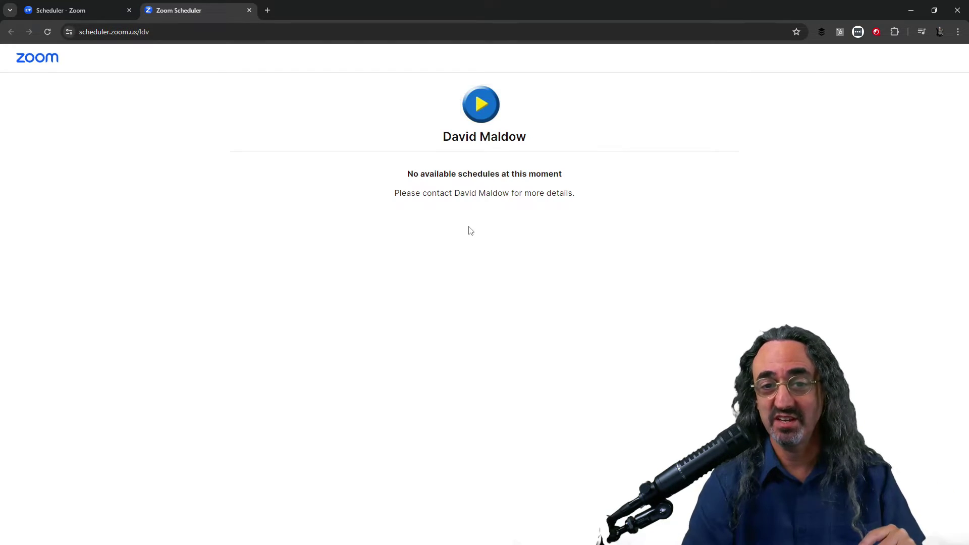
click(80, 11)
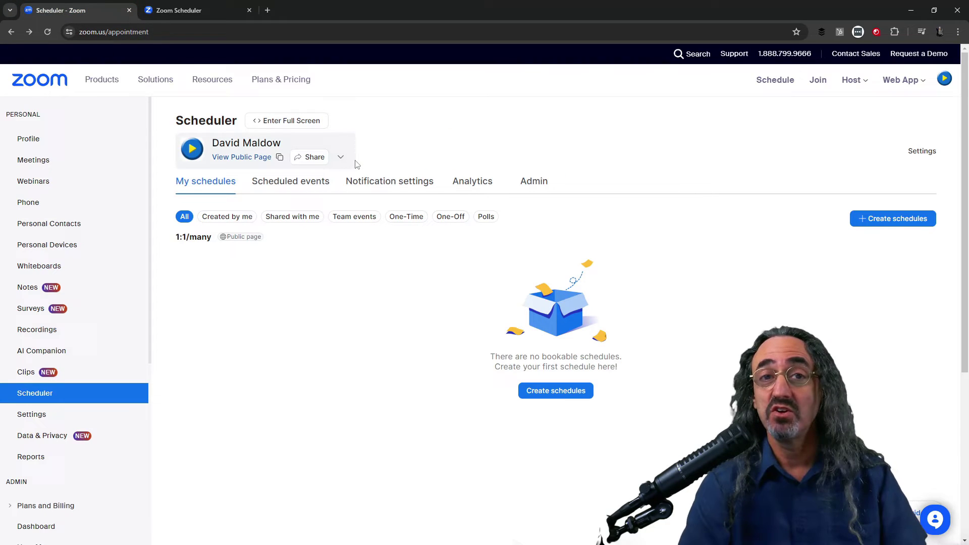
click(313, 158)
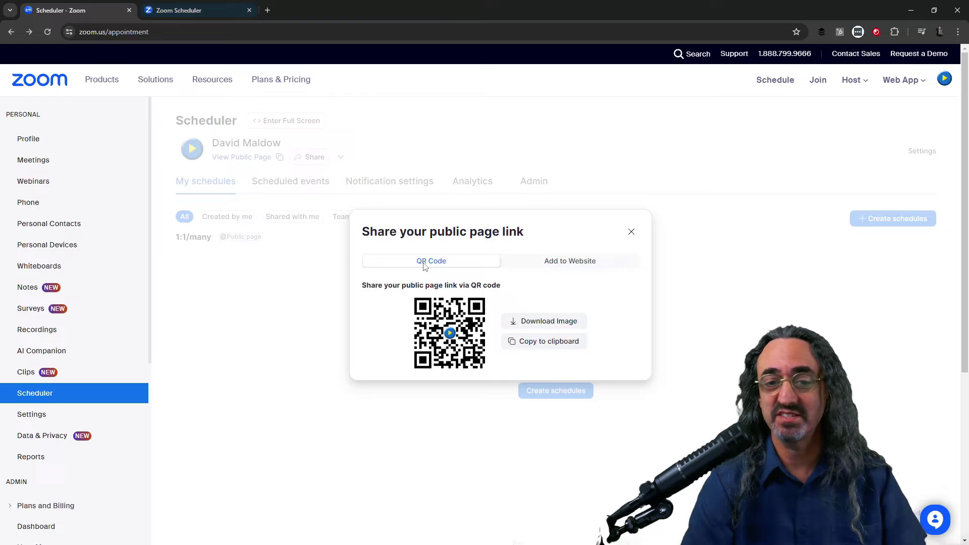
click(564, 262)
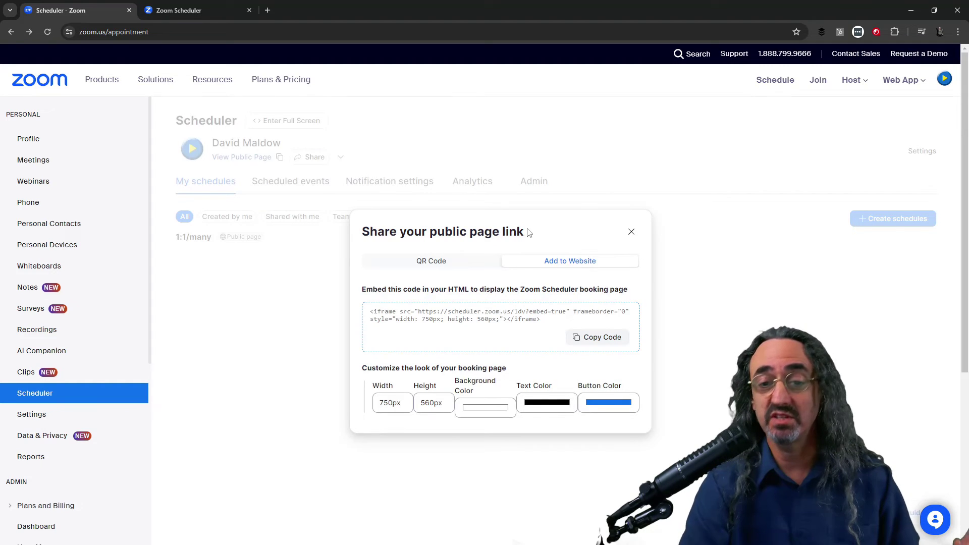
click(631, 231)
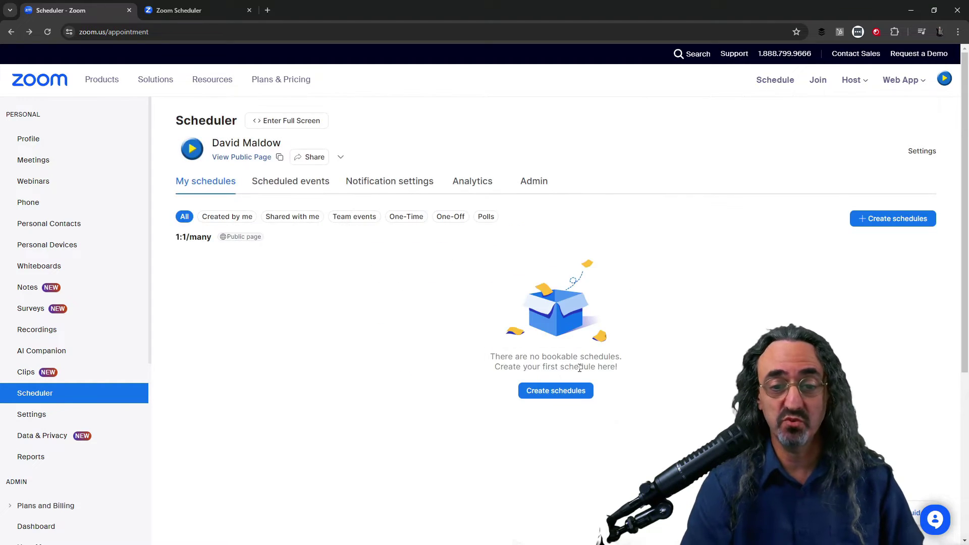
- Examine the profile, connected accounts and branding sections of the Scheduler settings
click(923, 152)
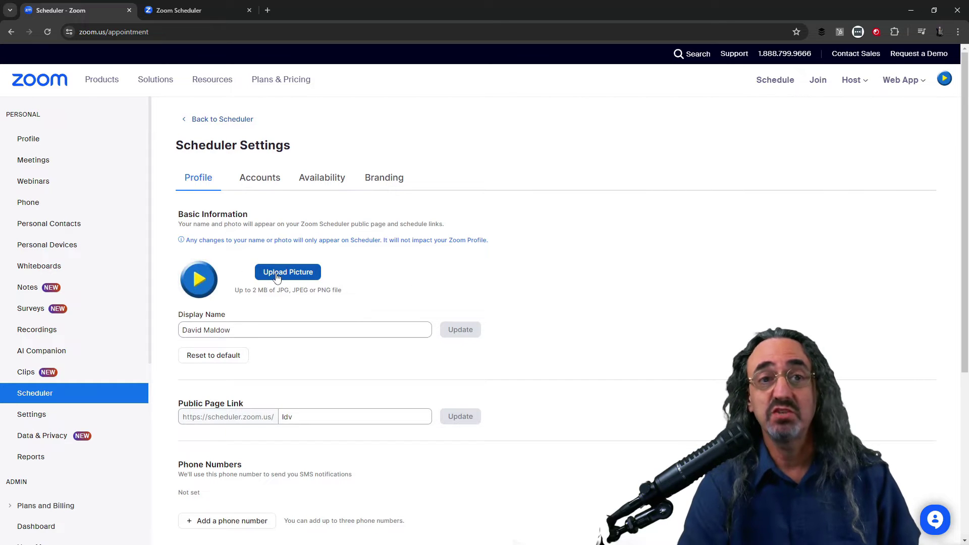
click(306, 419)
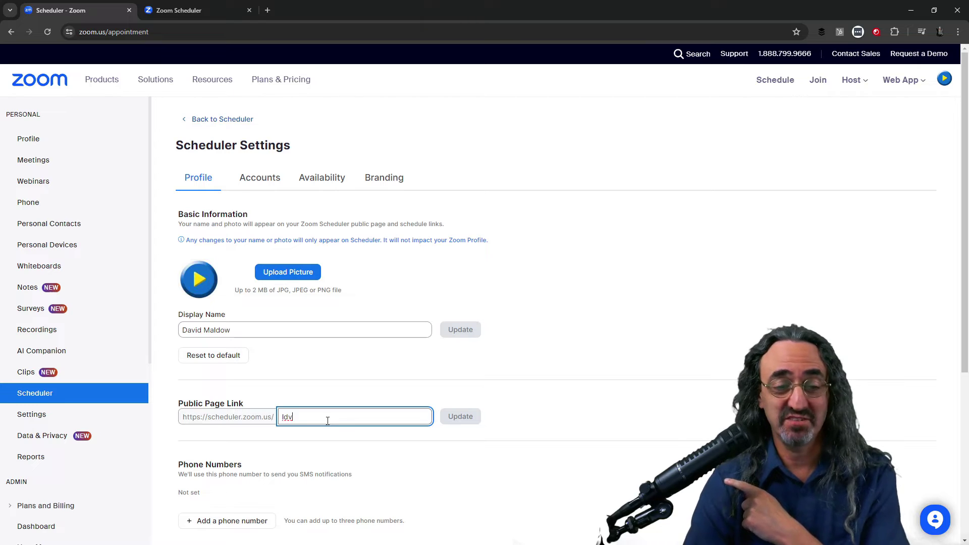
click(260, 178)
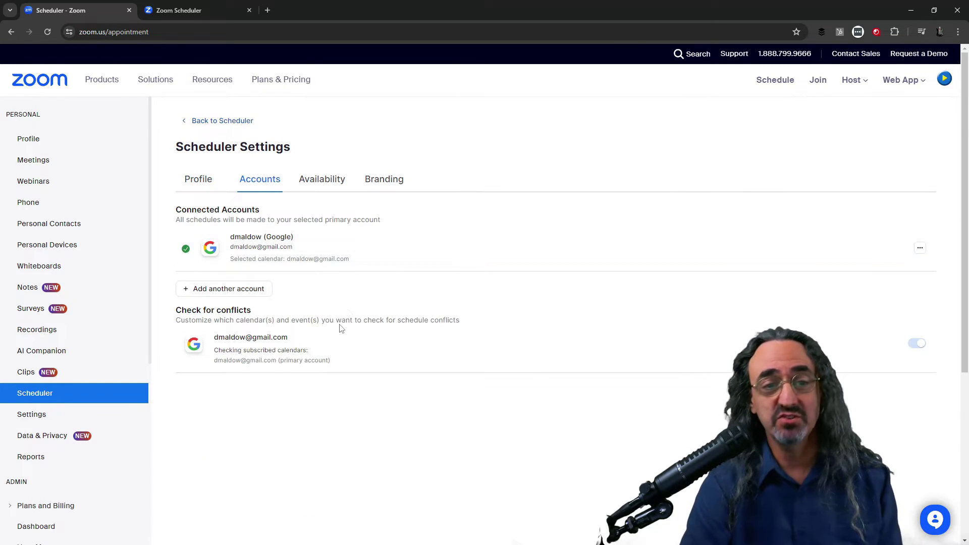
click(383, 181)
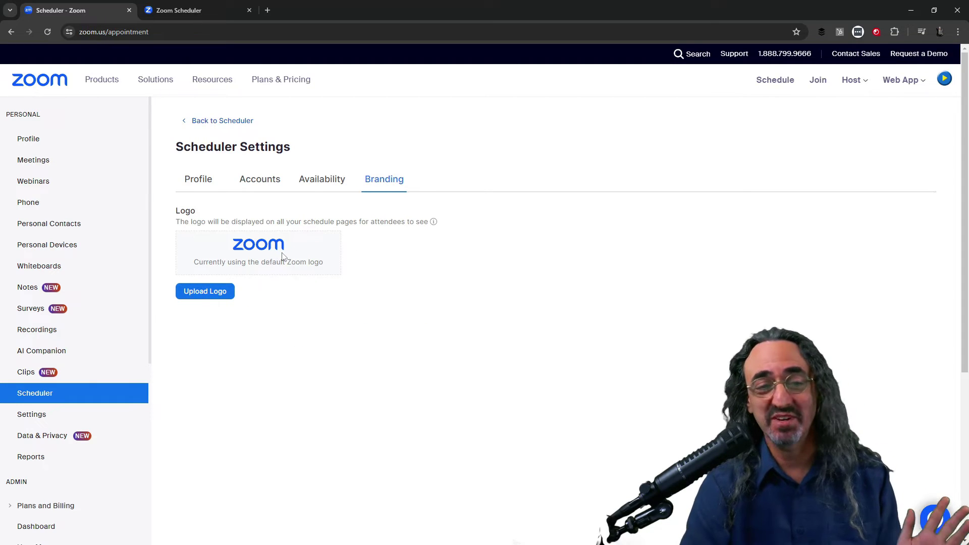
- Create a new availability in the Scheduler settings, named with the host's first name followed by "Preferred Hours"
click(321, 183)
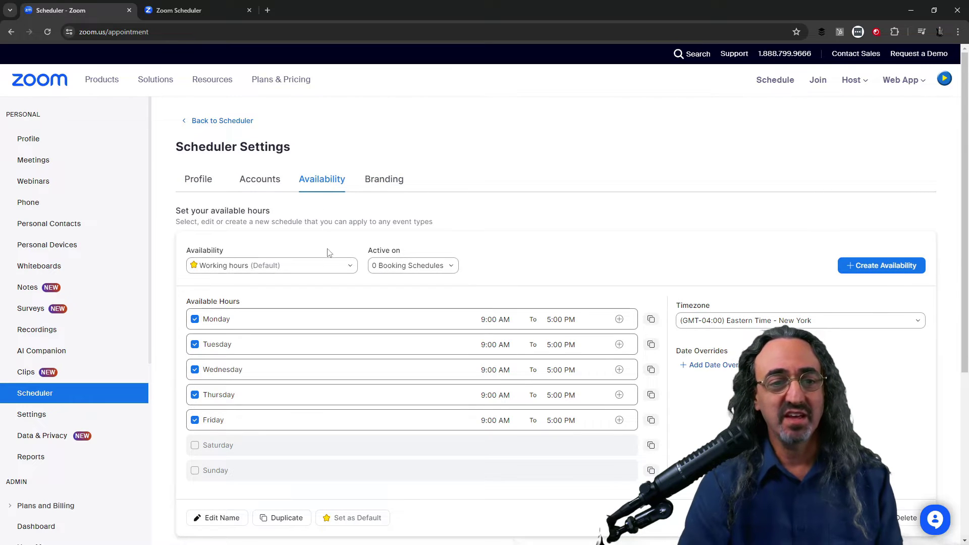
click(345, 270)
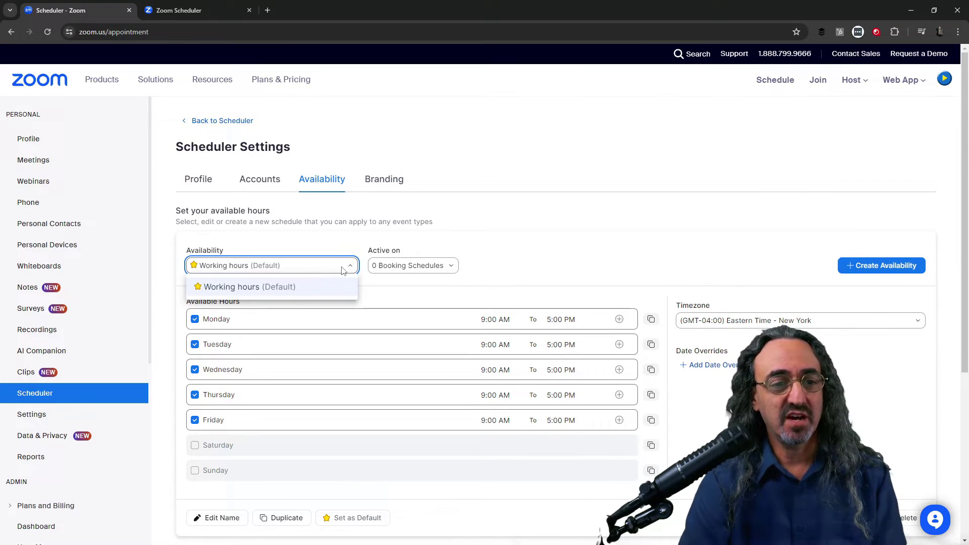
click(343, 287)
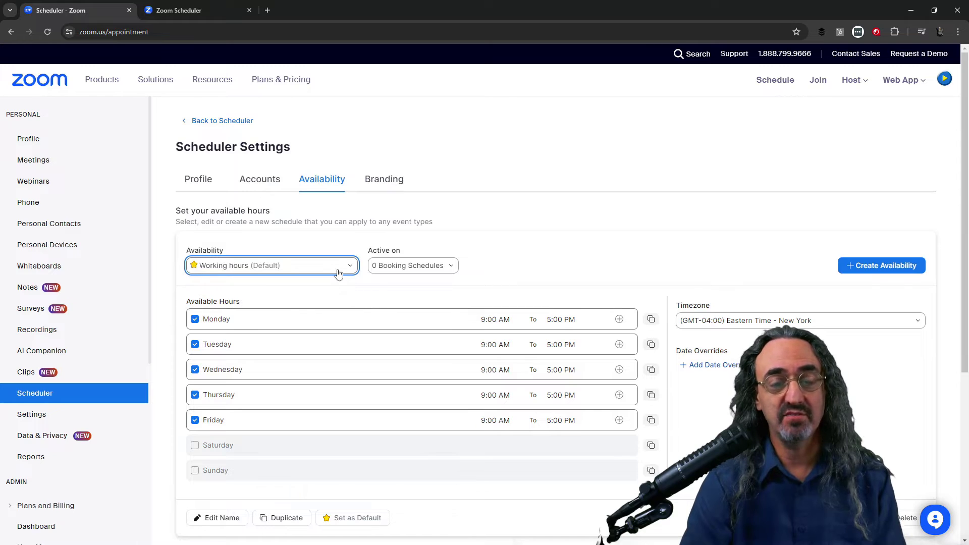
click(865, 265)
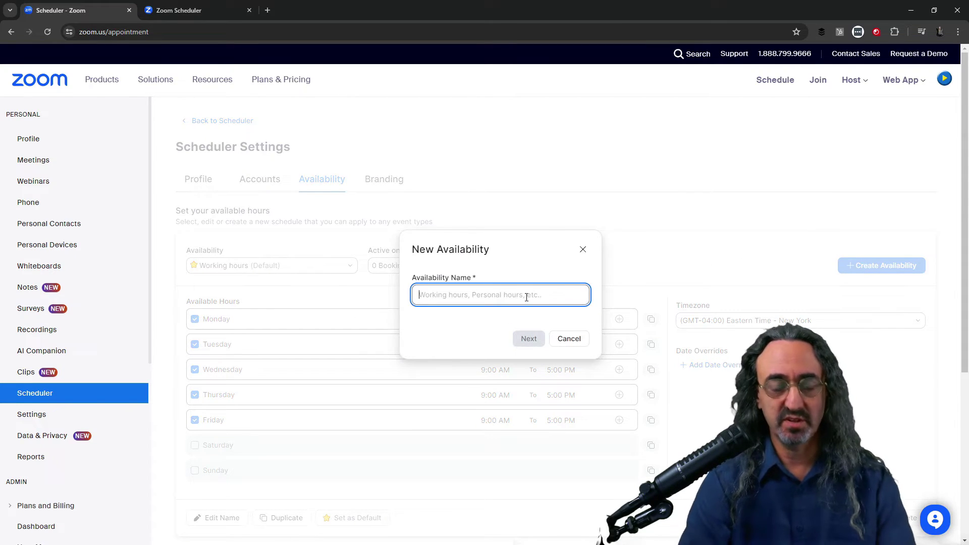
text(David )
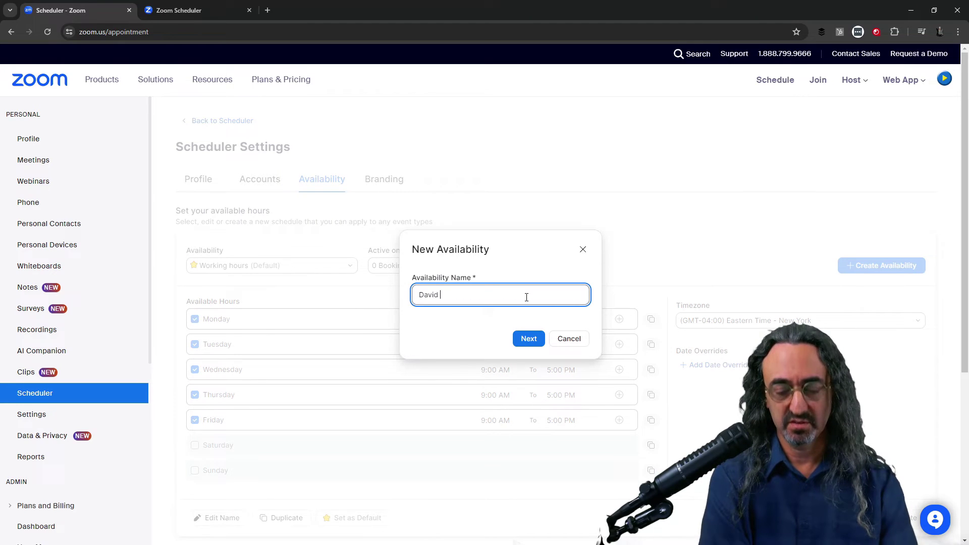
text(Preferred Hours)
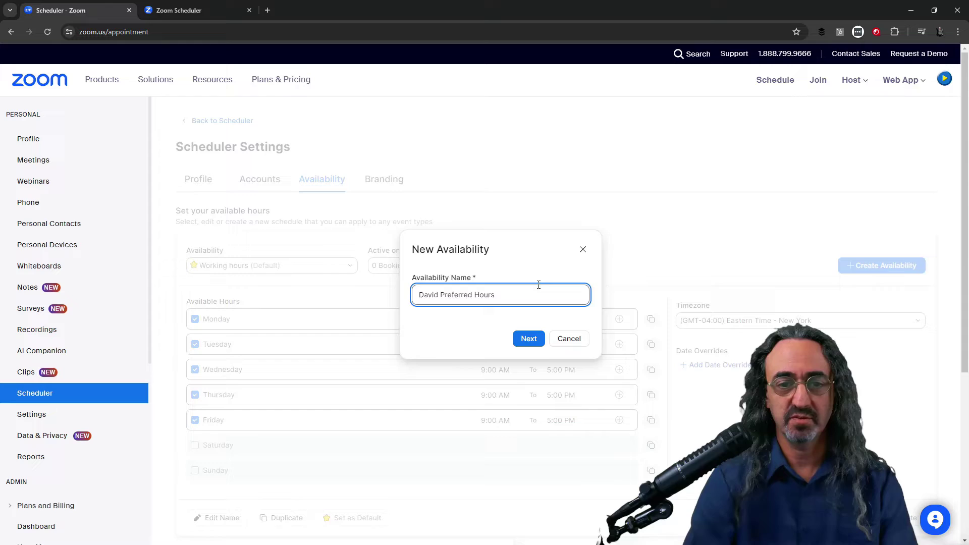
key(Return)
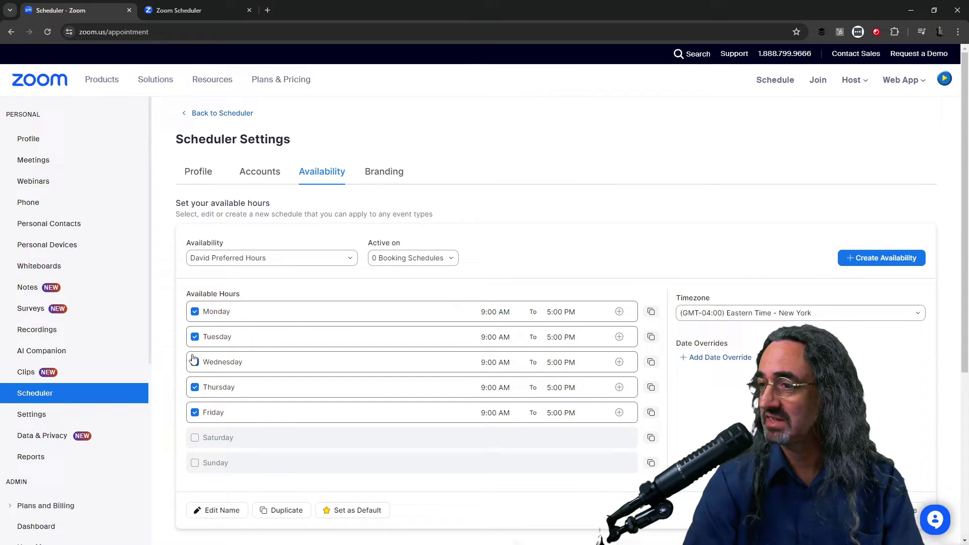
- Set the new availability's Monday to Friday hours to 12:00 PM to 9:00 PM
click(509, 311)
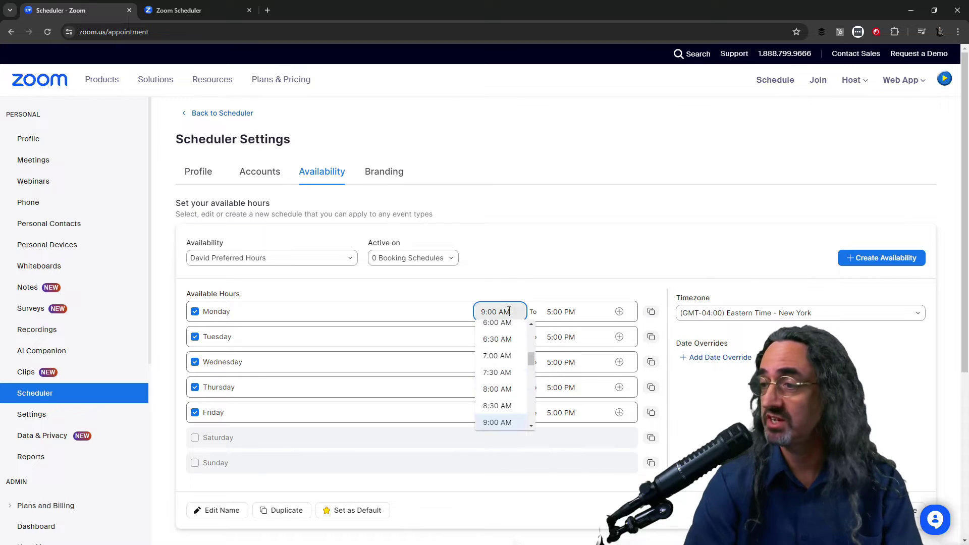
scroll(501, 395, down, 1)
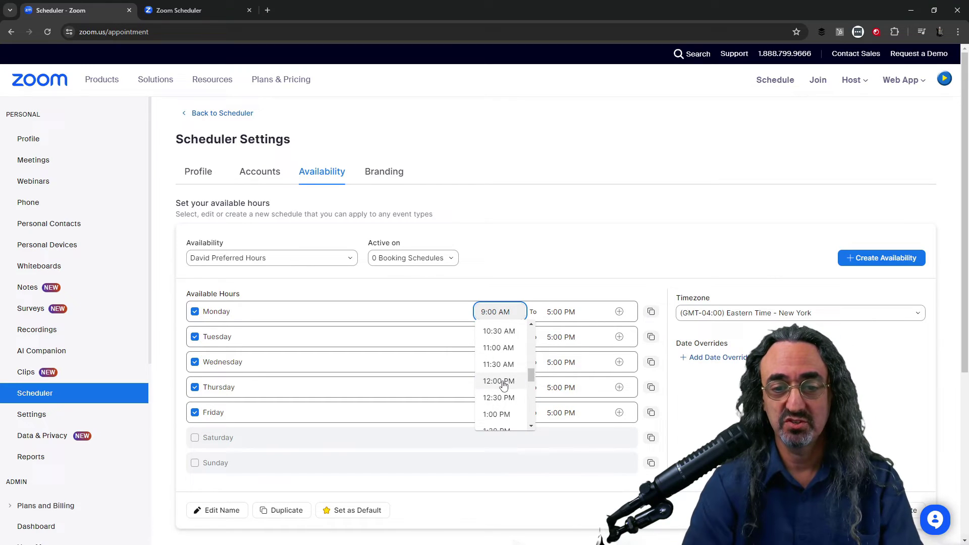
click(500, 381)
click(566, 310)
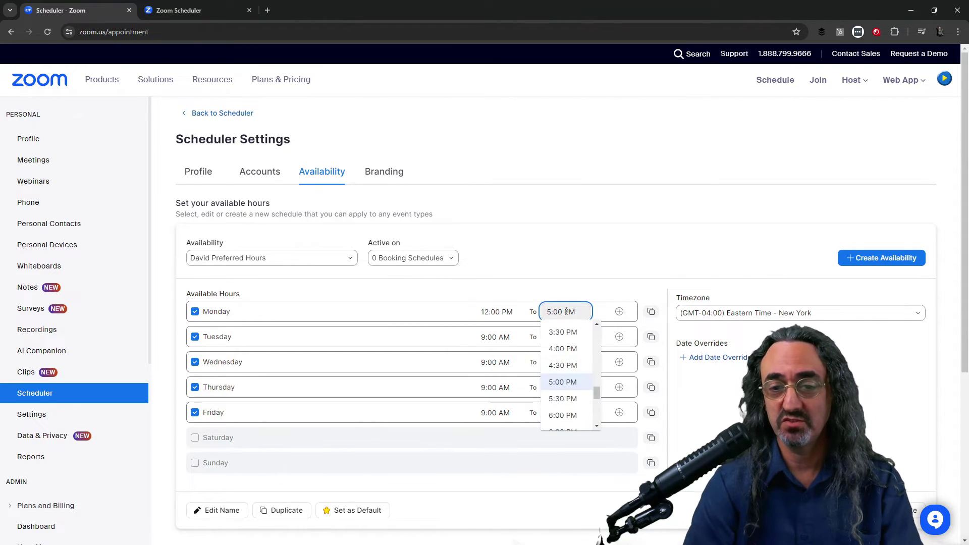
scroll(570, 383, down, 3)
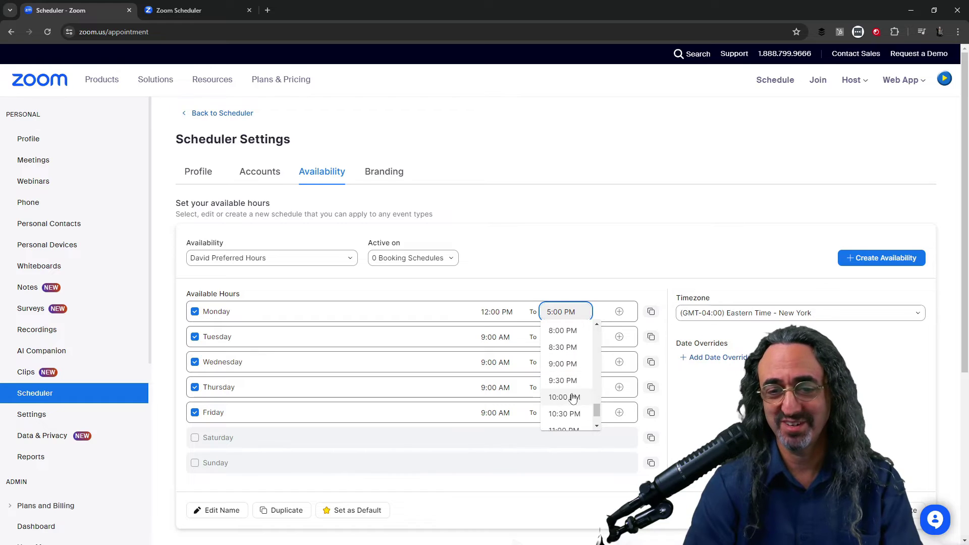
click(565, 364)
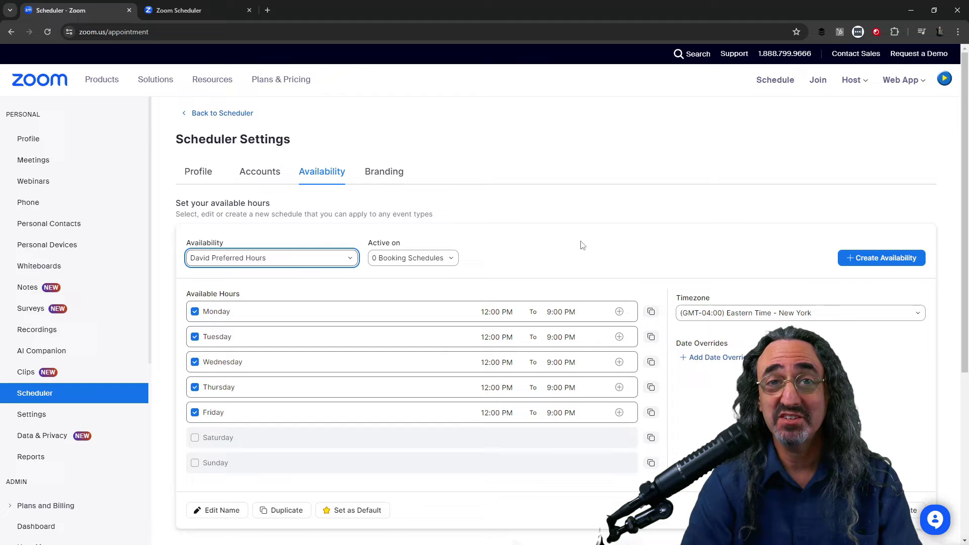
- Make the new preferred-hours availability the default instead of Working hours
click(348, 259)
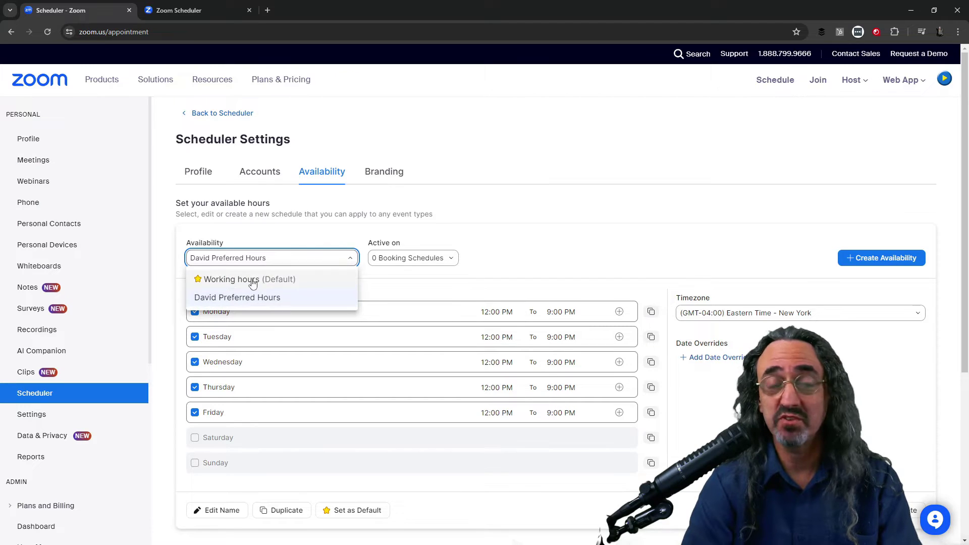
click(346, 514)
click(346, 512)
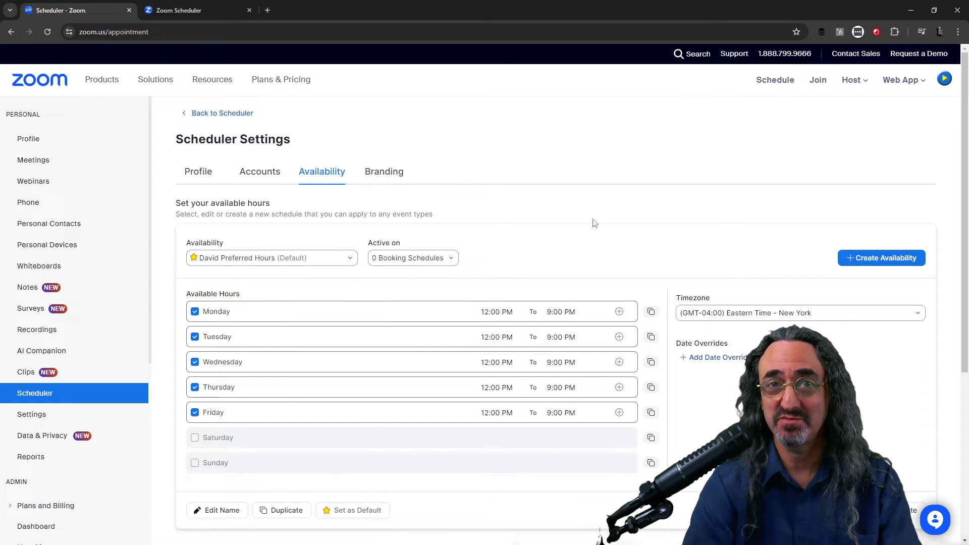
- Return to the Scheduler overview and start a new One to One schedule with yourself as host
key(alt+Left)
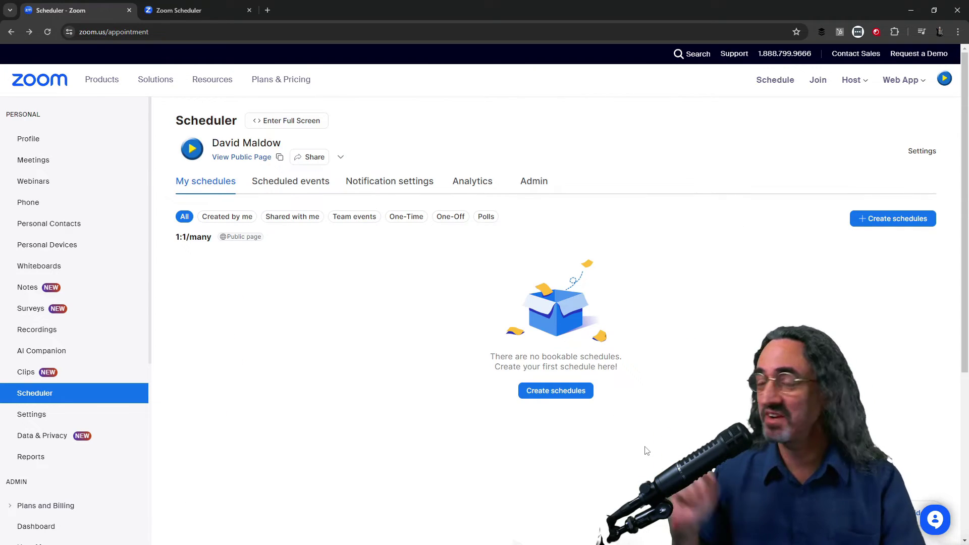
click(549, 398)
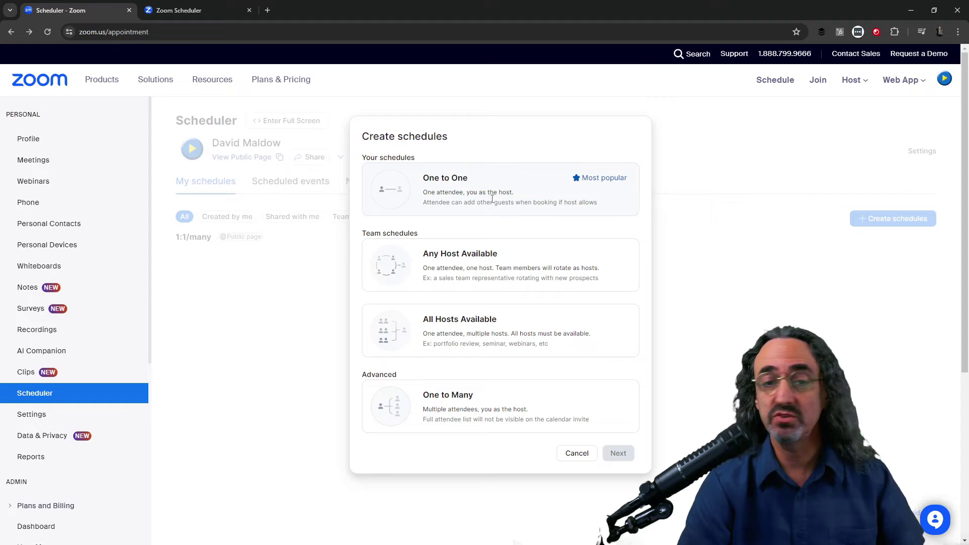
click(491, 196)
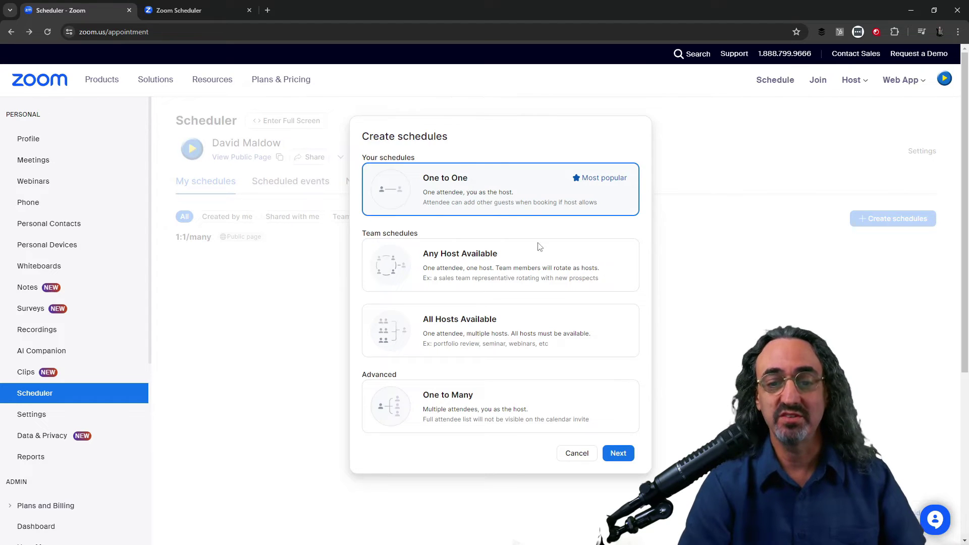
click(625, 454)
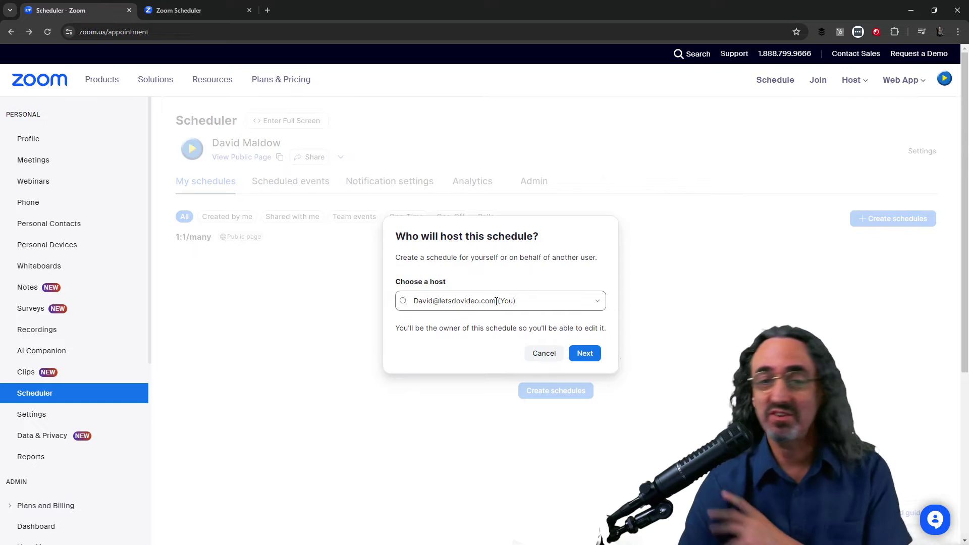
click(585, 354)
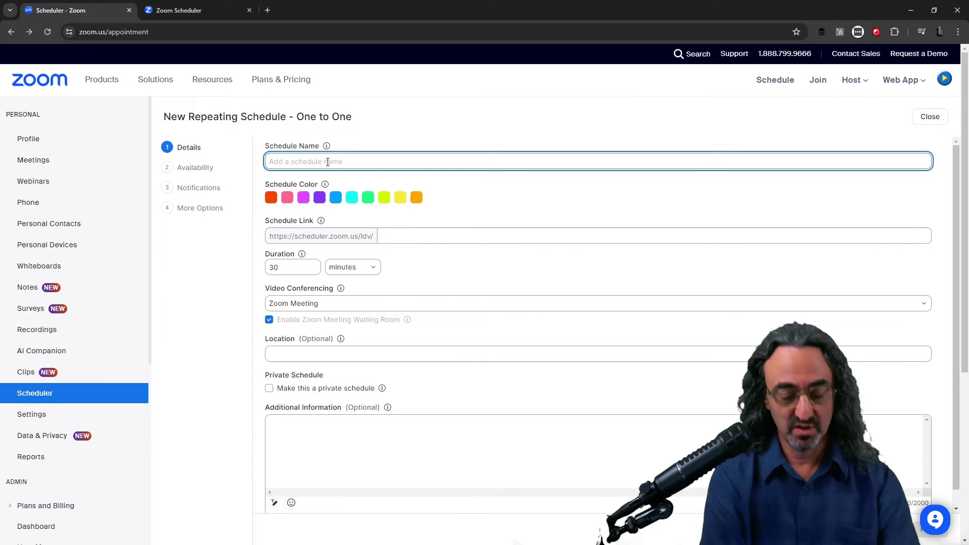
- Name the schedule "Briefings", give it the medium blue color, and check what the private schedule option does
text(Briefings)
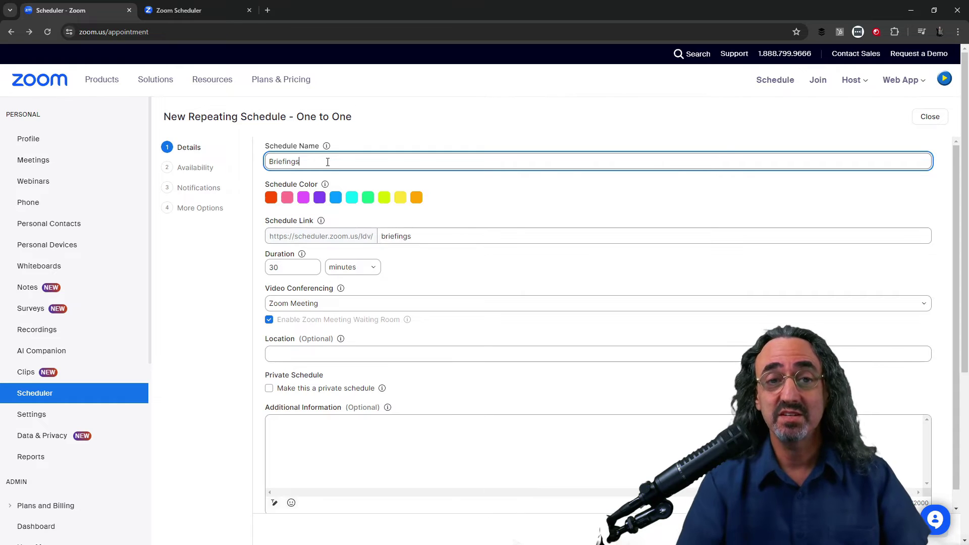
click(336, 198)
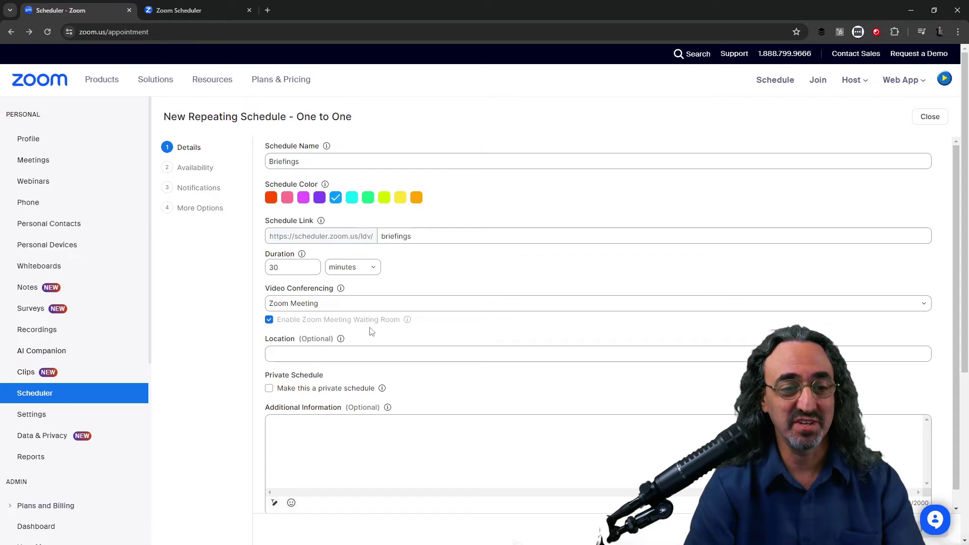
scroll(381, 339, down, 1)
mouse_move(342, 327)
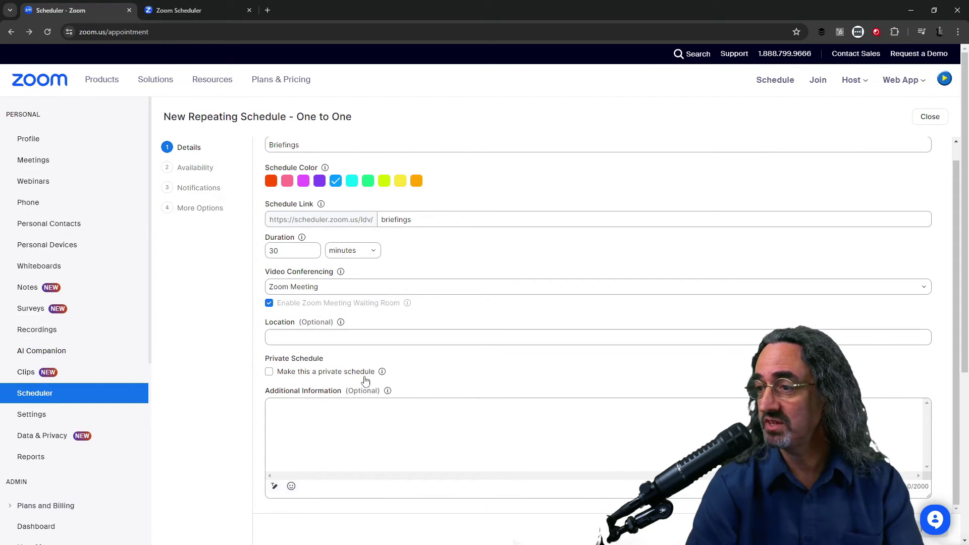
mouse_move(382, 374)
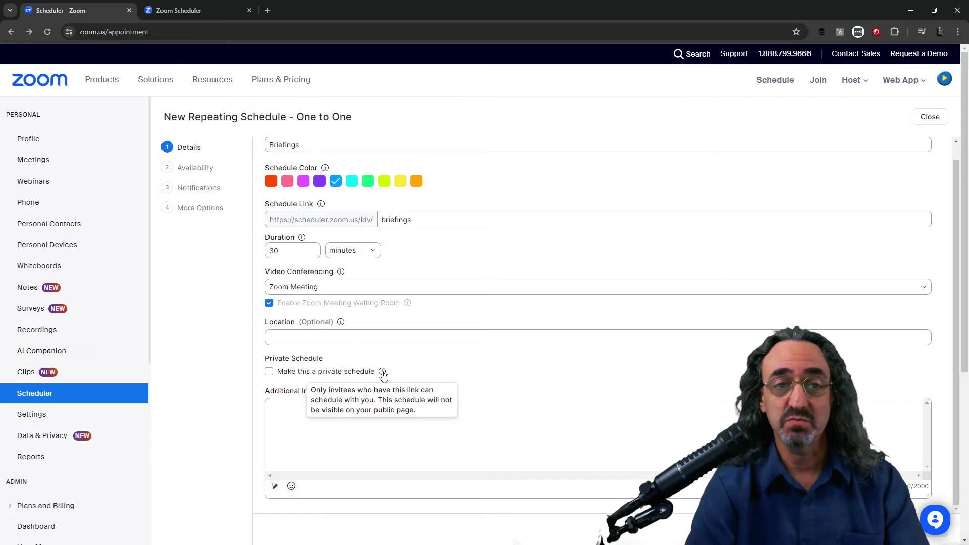
click(318, 437)
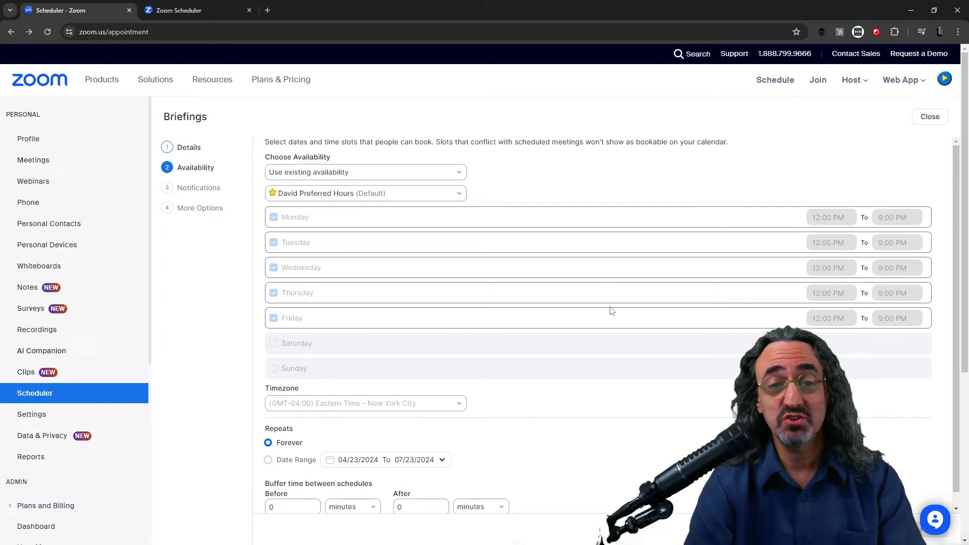
- Use the existing default preferred-hours availability for the Briefings schedule
click(457, 197)
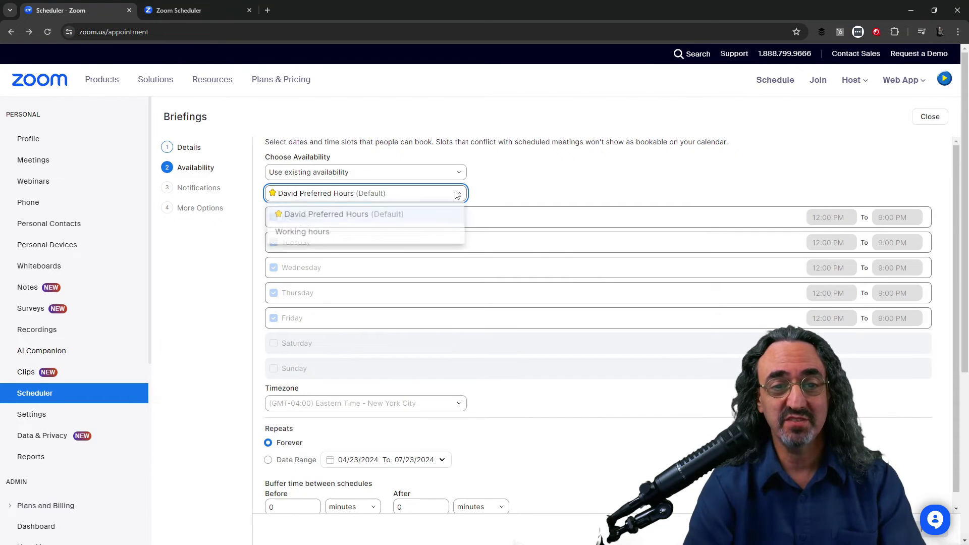
click(342, 218)
scroll(601, 434, down, 1)
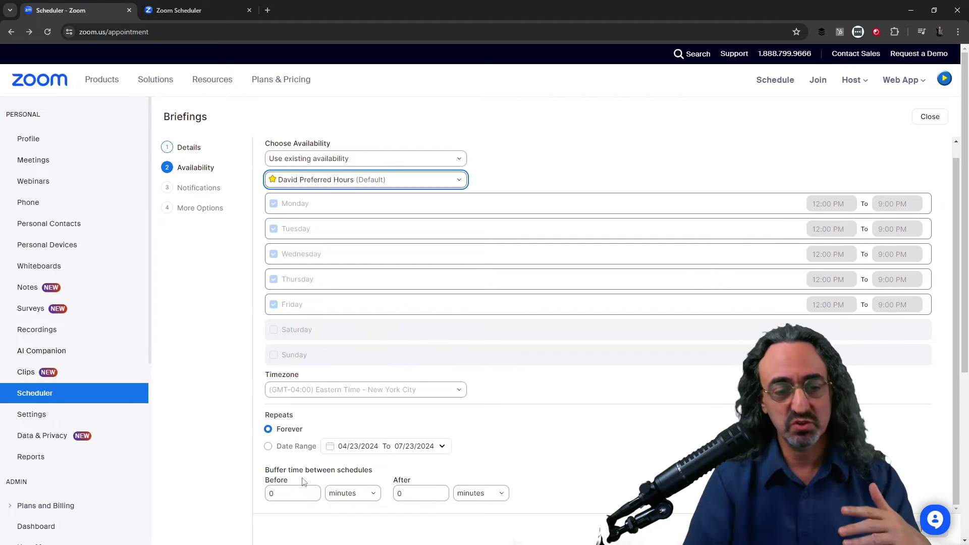
scroll(321, 485, up, 1)
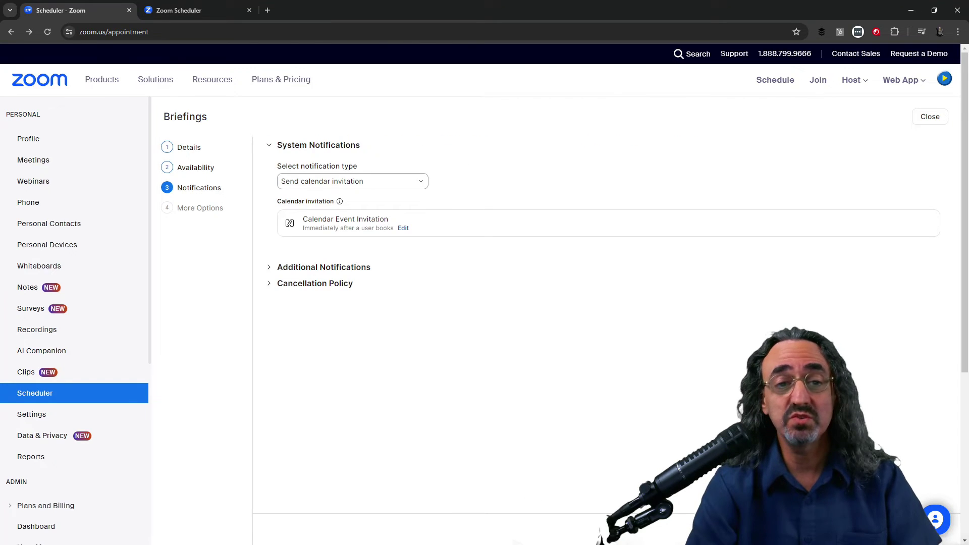
- Examine the notification types, cancellation policy and additional notifications offered for the Briefings schedule
click(415, 182)
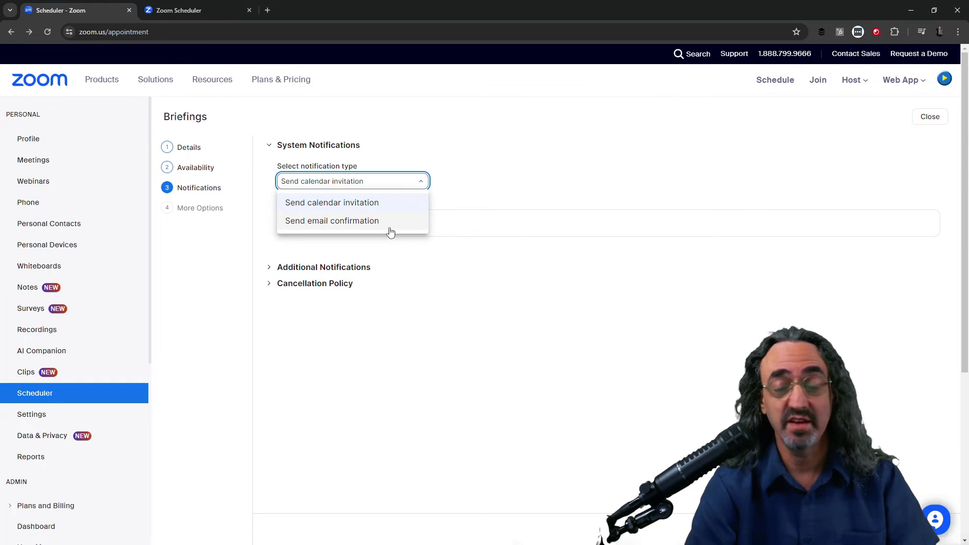
click(473, 180)
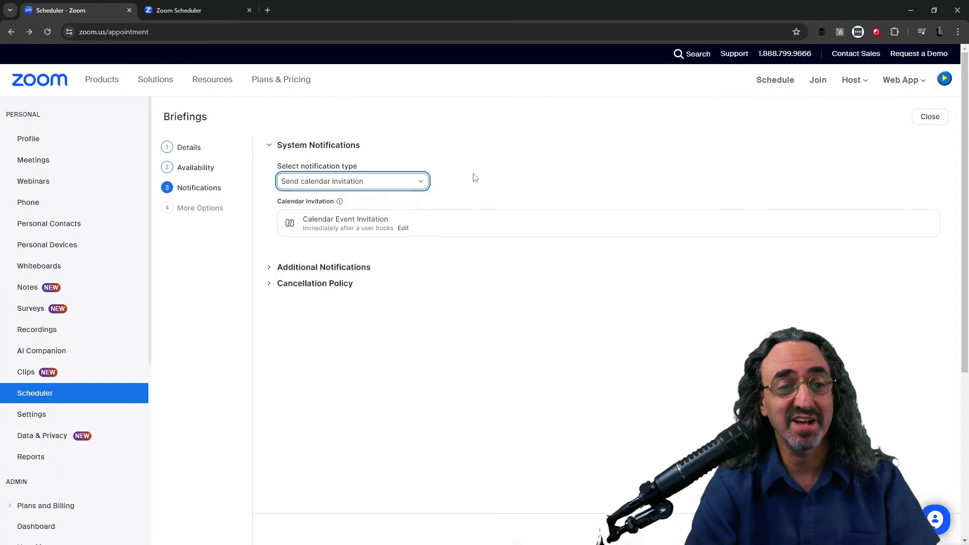
click(268, 286)
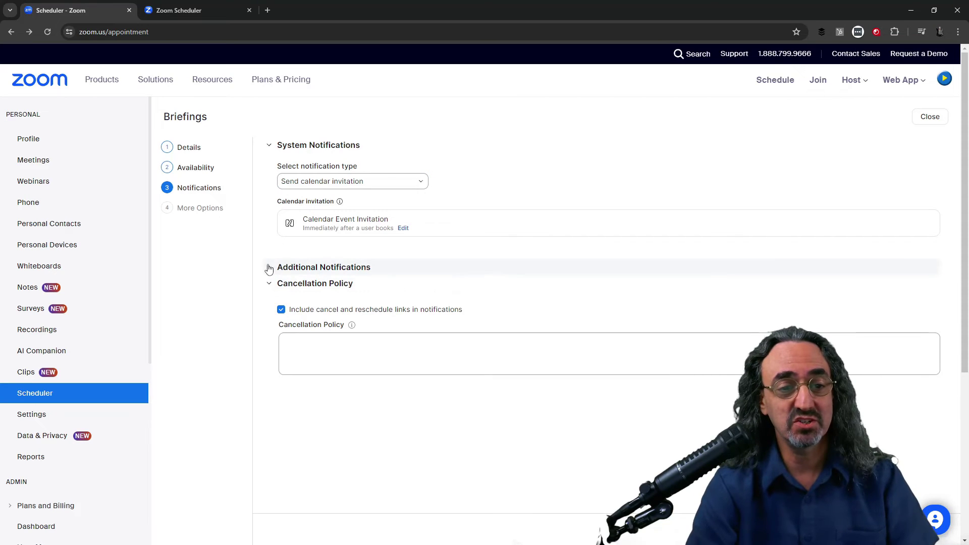
click(269, 267)
scroll(480, 394, down, 3)
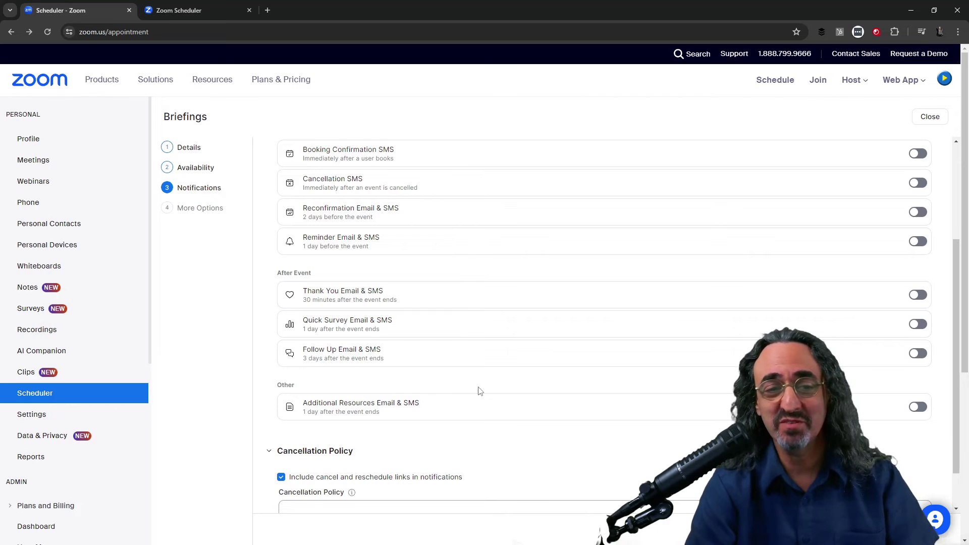
scroll(479, 391, up, 3)
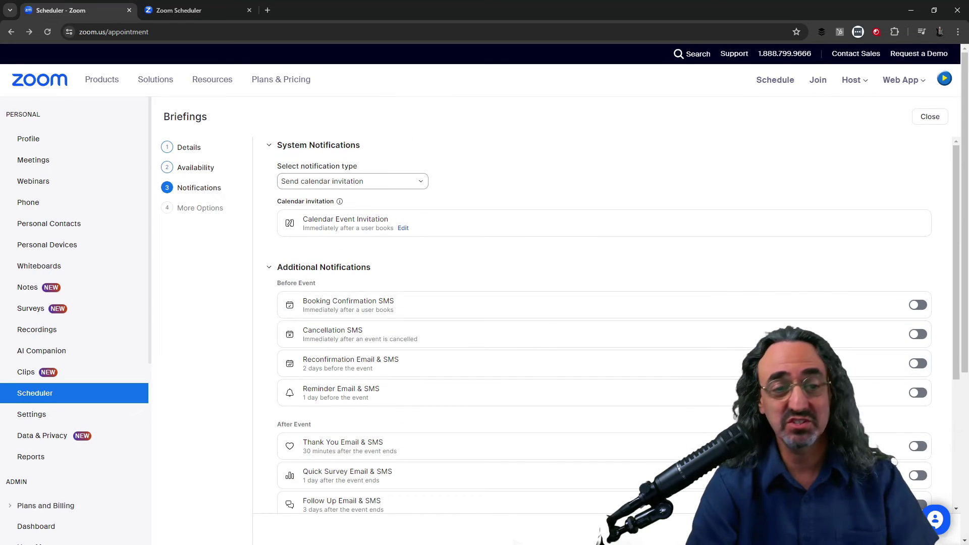
- Limit the Briefings schedule to a maximum of 4 bookings per day
click(200, 207)
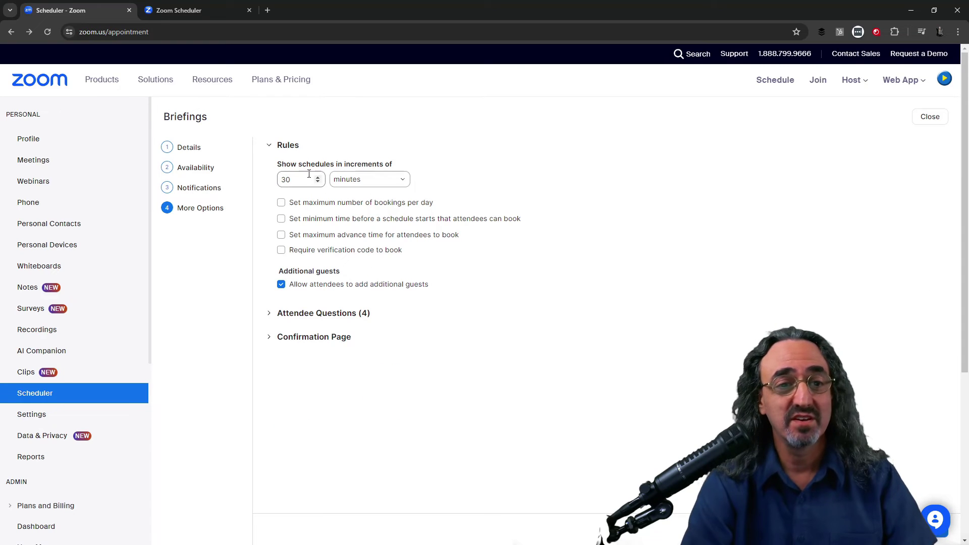
mouse_move(312, 166)
mouse_down()
mouse_move(348, 165)
mouse_move(303, 173)
mouse_move(314, 165)
mouse_up()
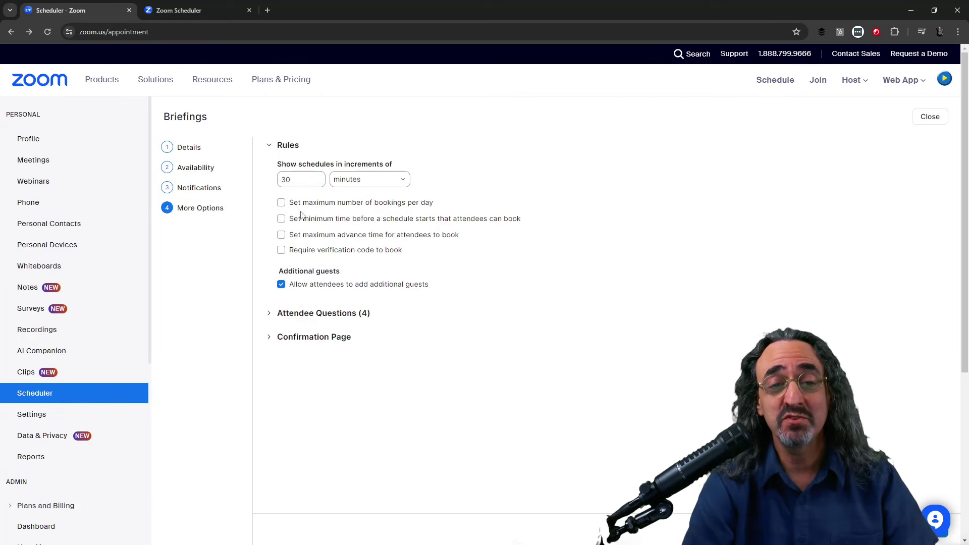
click(282, 203)
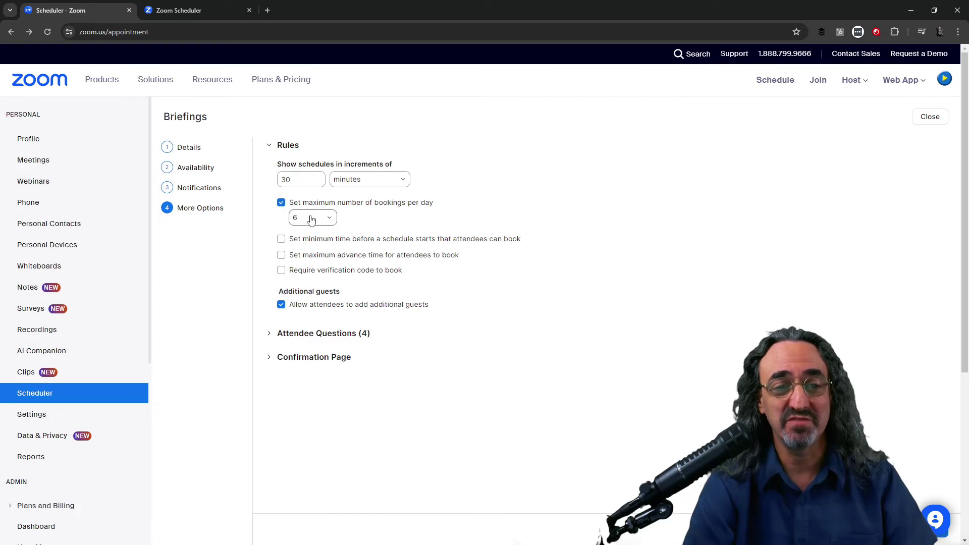
click(313, 217)
click(313, 293)
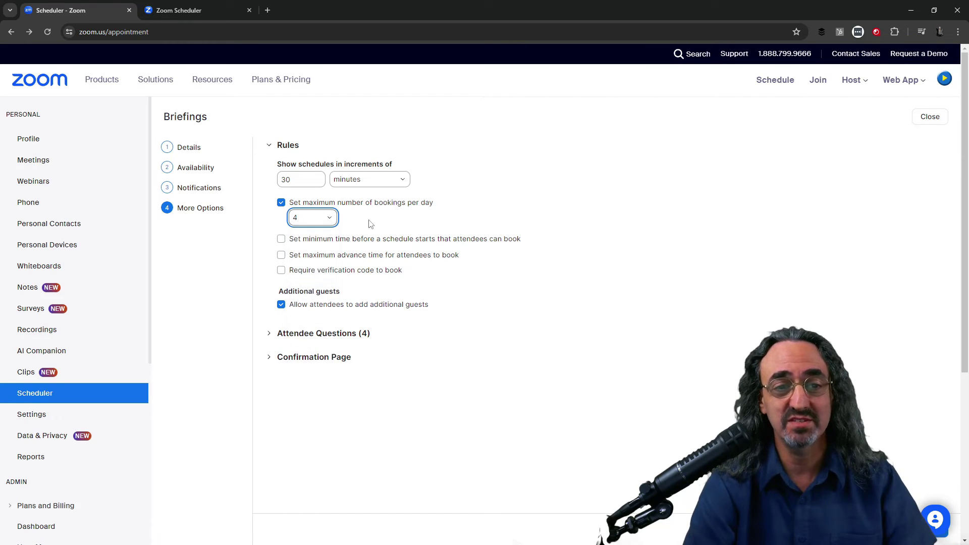
- Set the minimum time before a schedule starts that attendees can book to 1 day, leaving the maximum advance time off
click(281, 241)
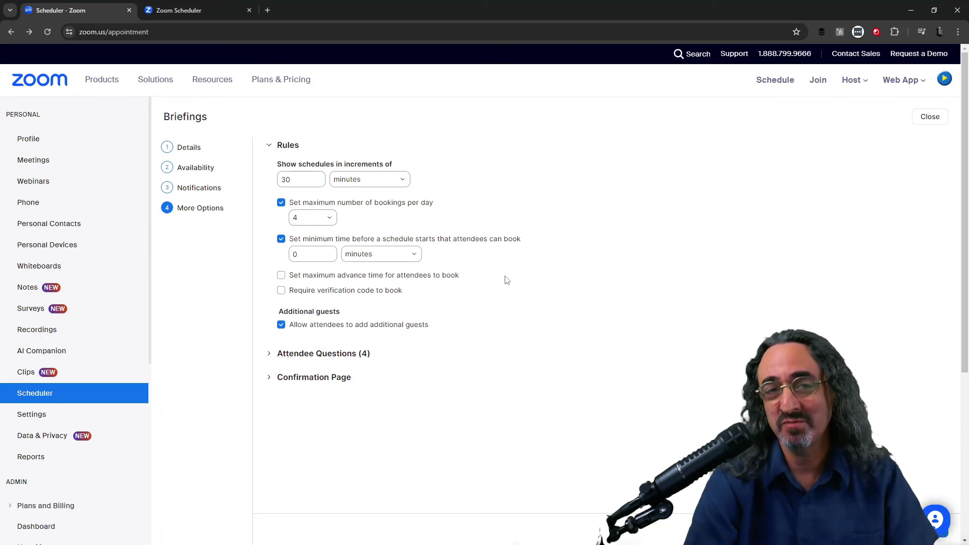
click(385, 256)
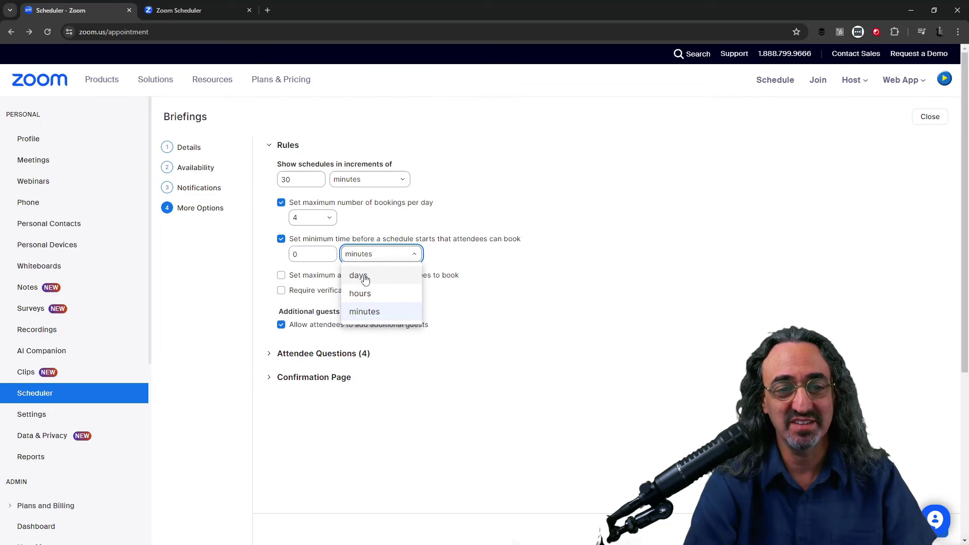
click(365, 280)
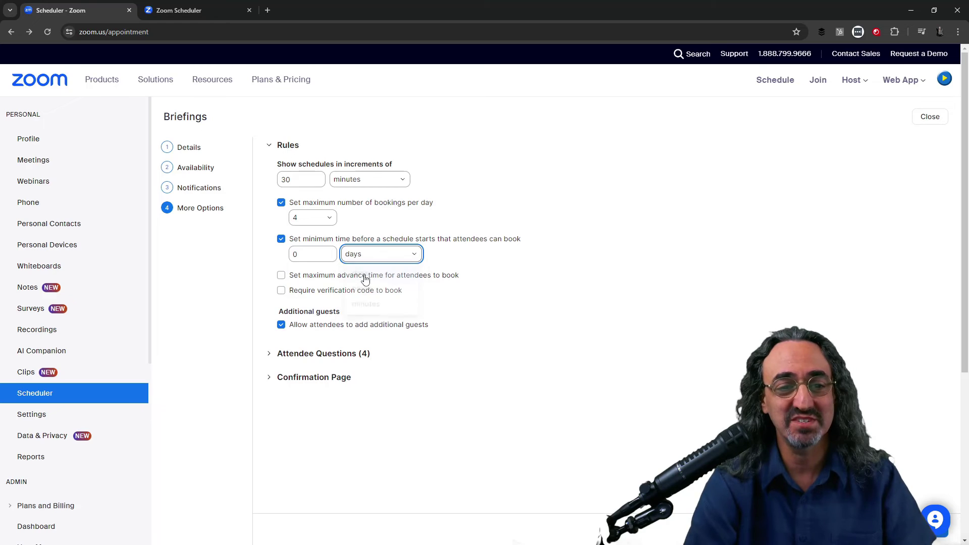
double_click(298, 252)
text(1)
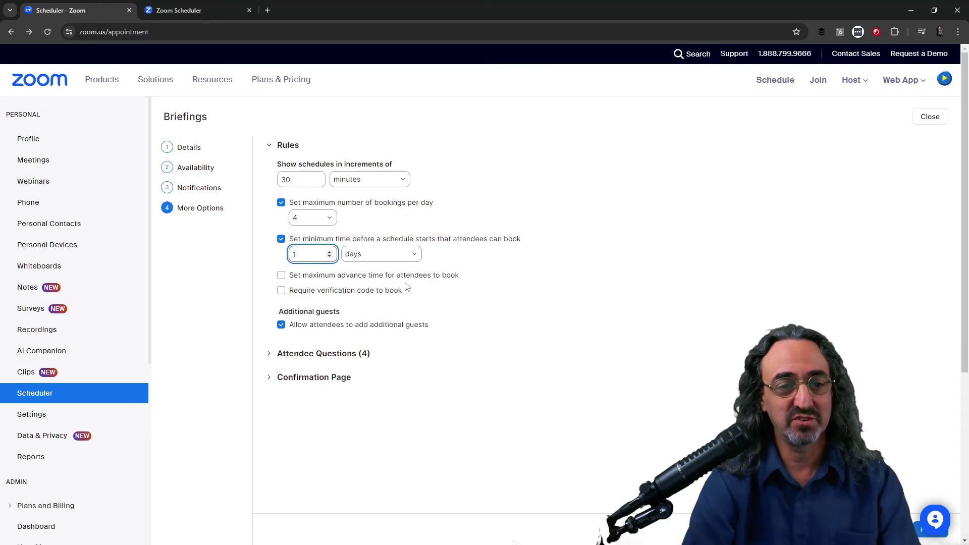
click(444, 291)
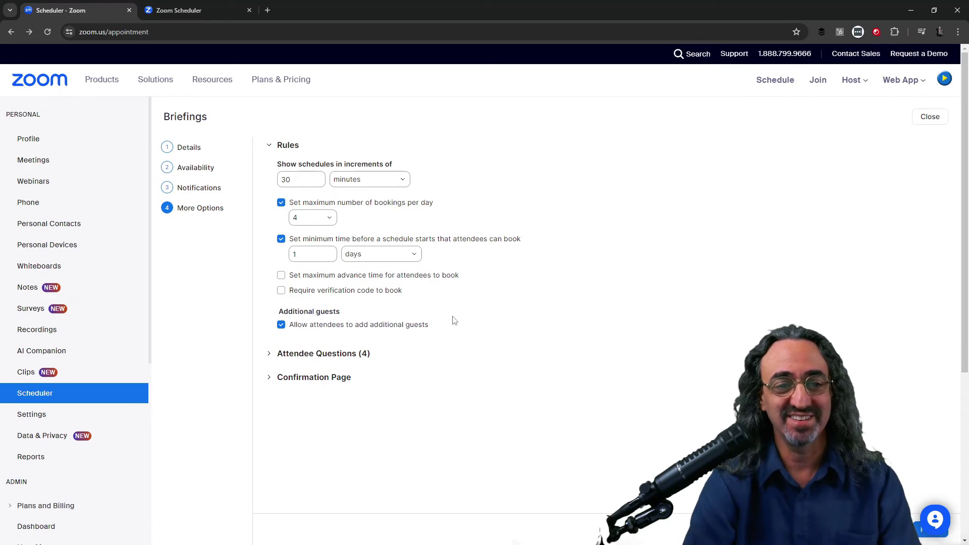
click(281, 276)
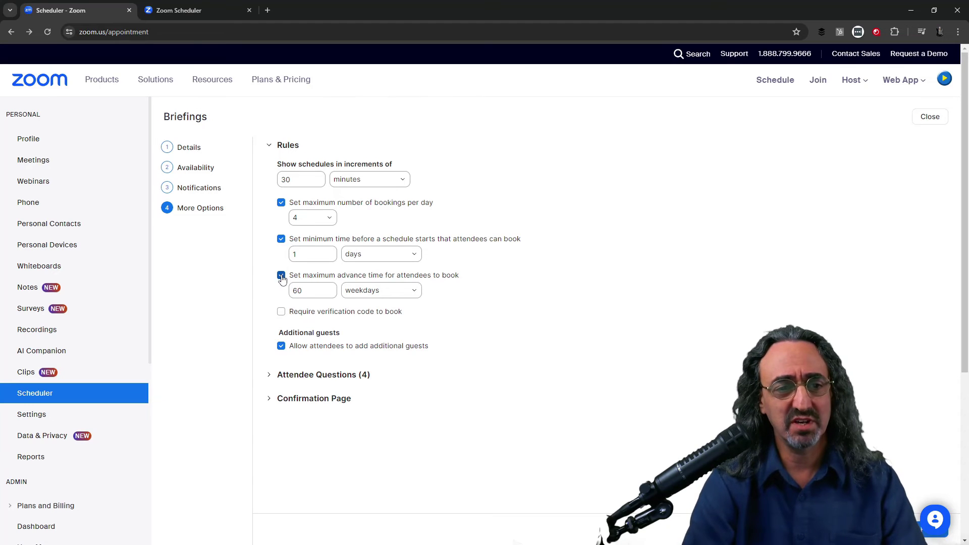
click(281, 275)
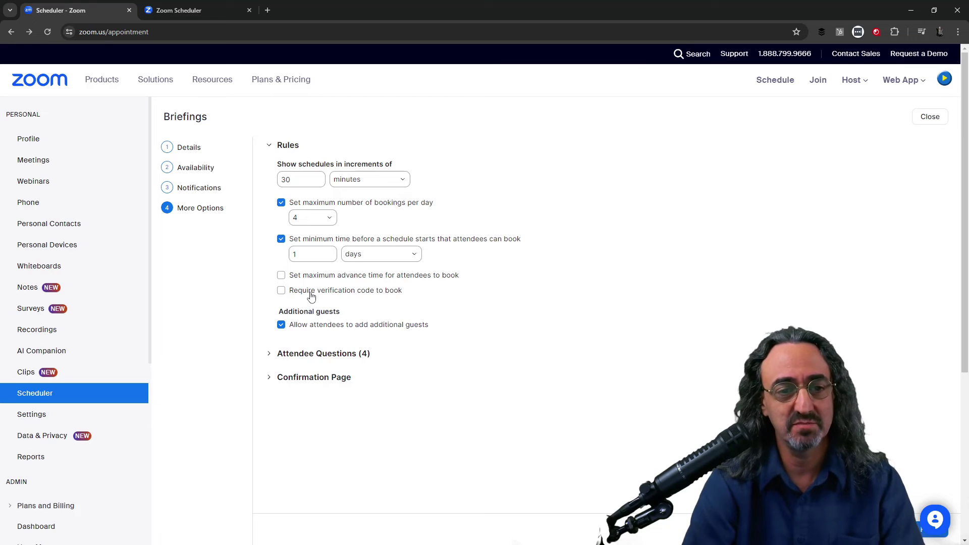
- Examine the additional guests setting and the attendee questions for the Briefings schedule
scroll(302, 222, down, 2)
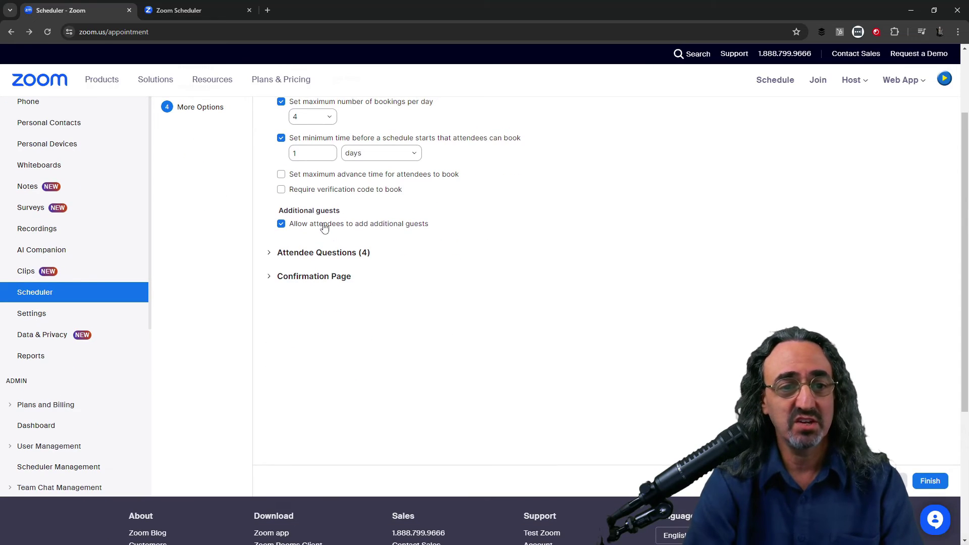
click(267, 253)
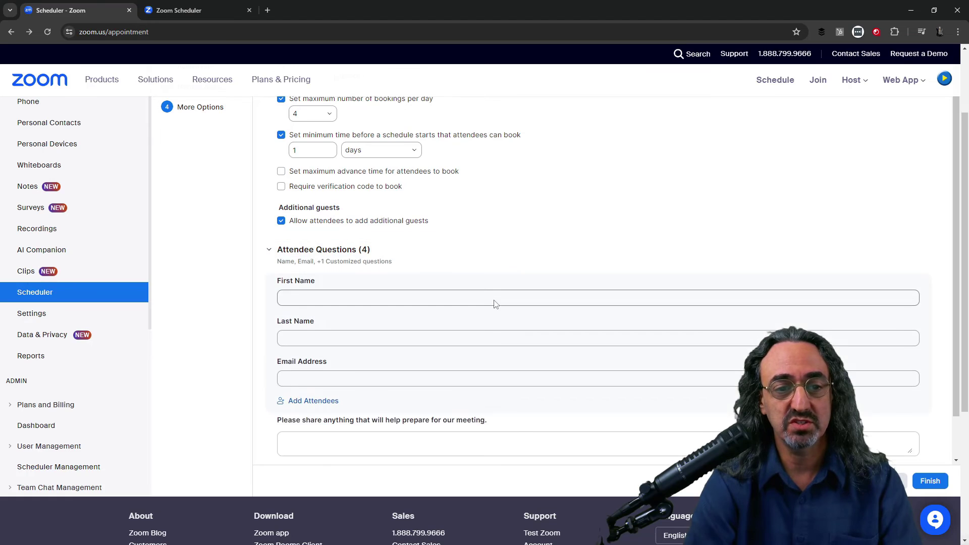
scroll(494, 304, down, 1)
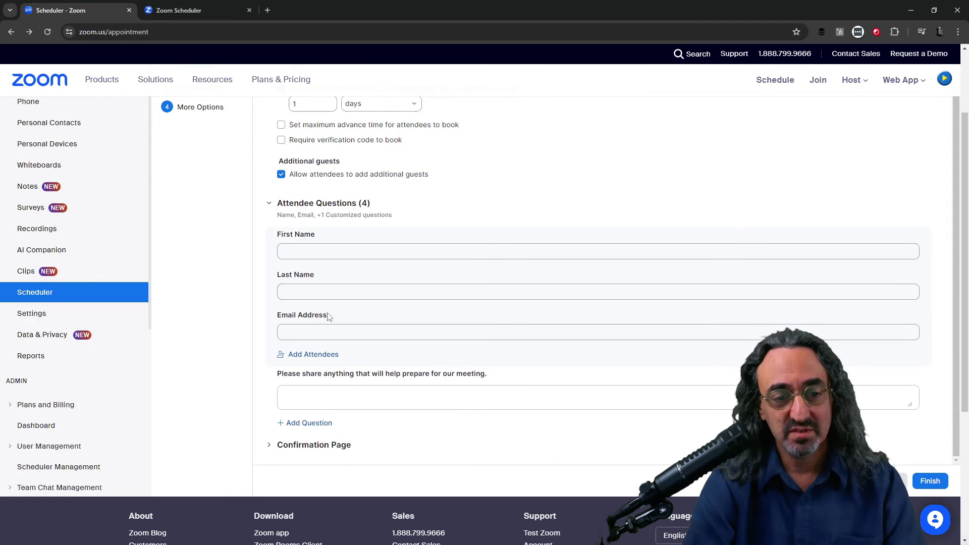
mouse_move(360, 403)
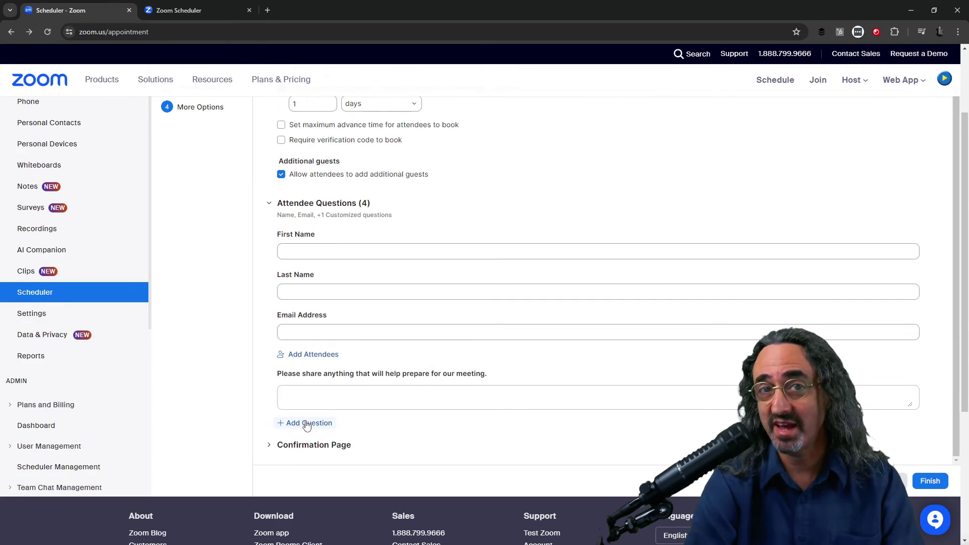
scroll(306, 425, down, 3)
- Choose the Zoom Scheduler confirmation page to display upon confirmation and finish creating the Briefings schedule
click(270, 295)
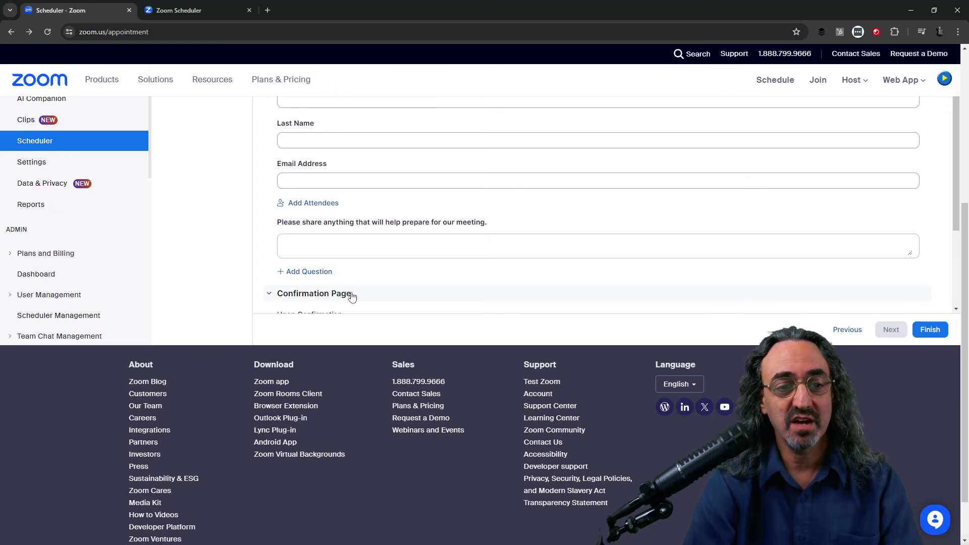
scroll(363, 283, down, 2)
scroll(234, 249, up, 2)
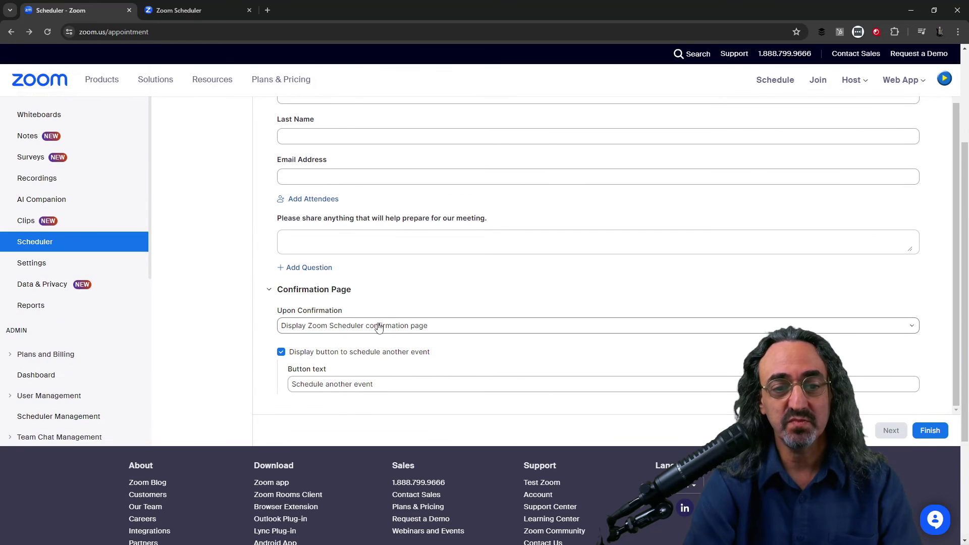
click(443, 332)
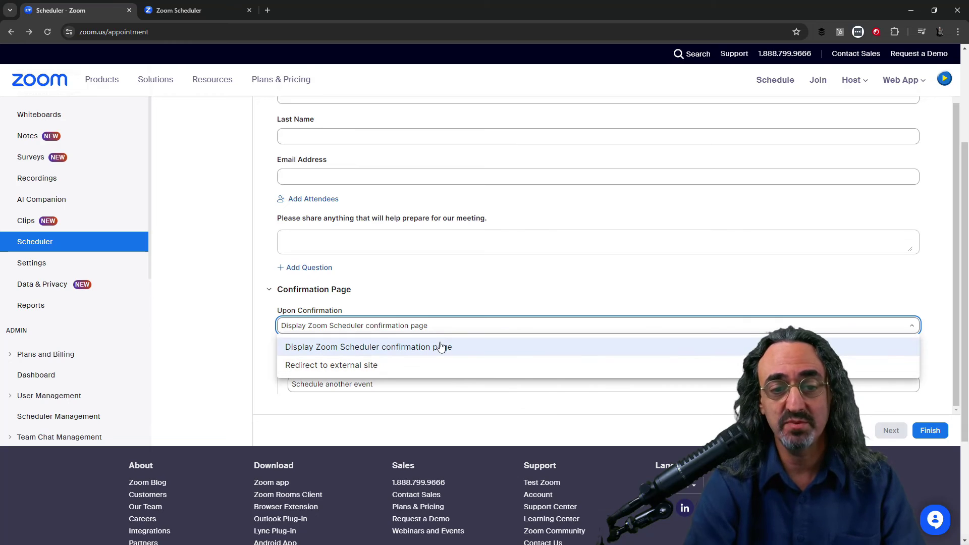
click(441, 347)
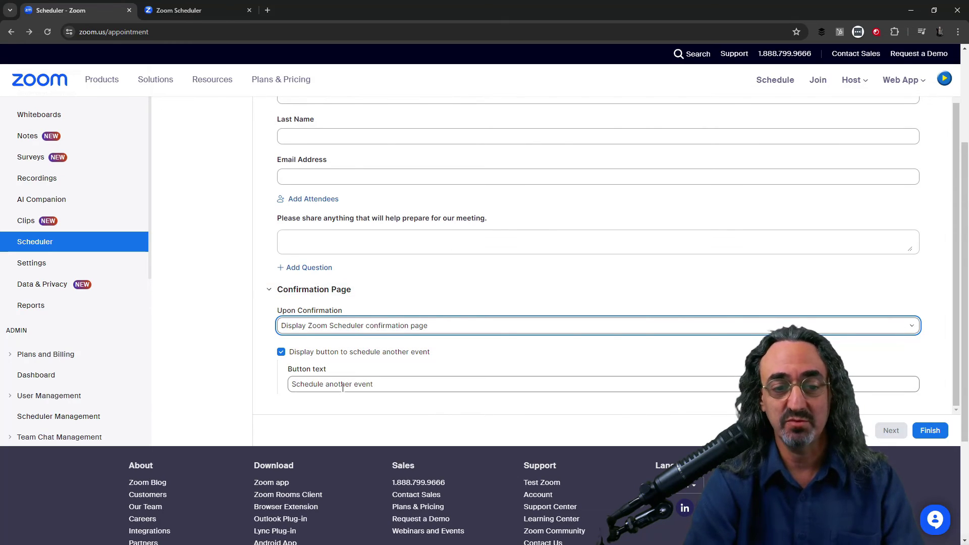
click(934, 432)
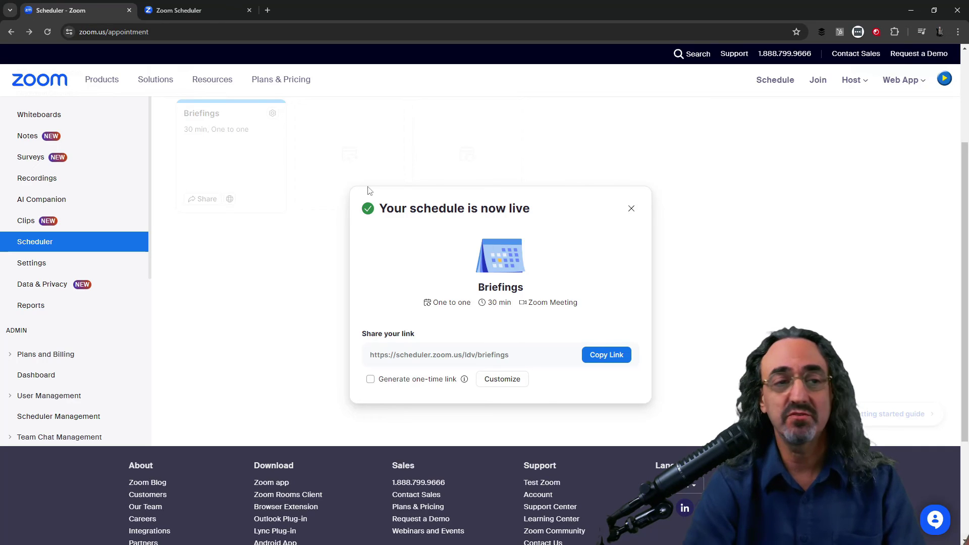
- Switch to the public Briefings booking page and choose the 3:00 PM slot on Friday, April 26
click(199, 9)
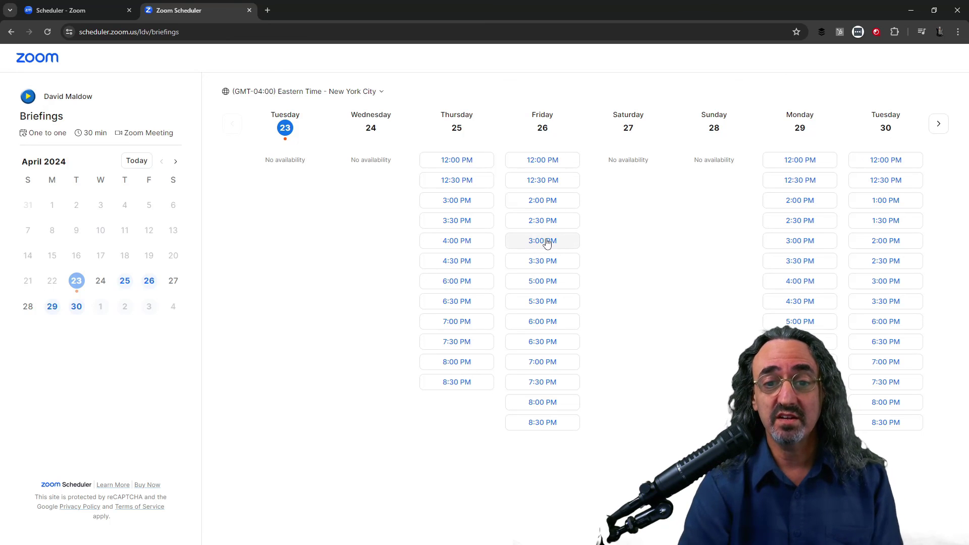
click(546, 242)
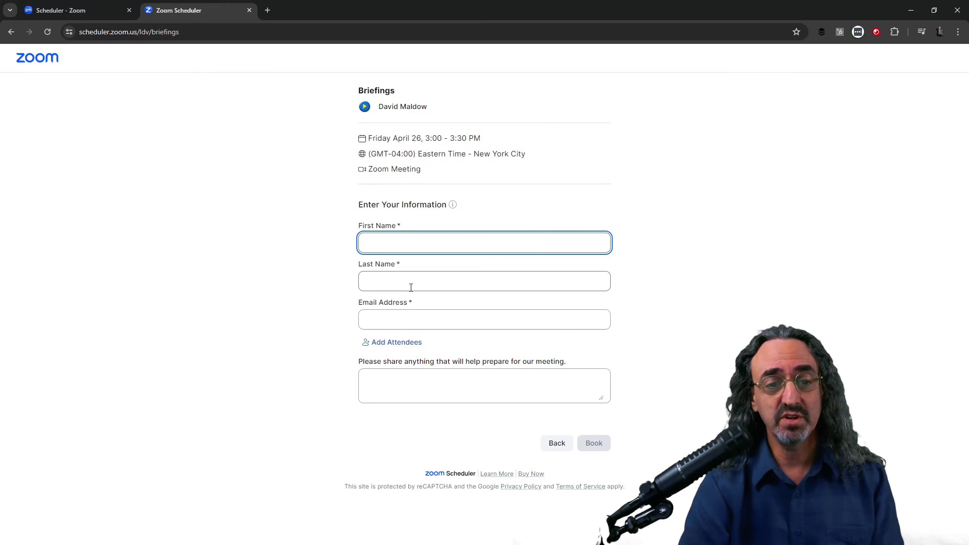